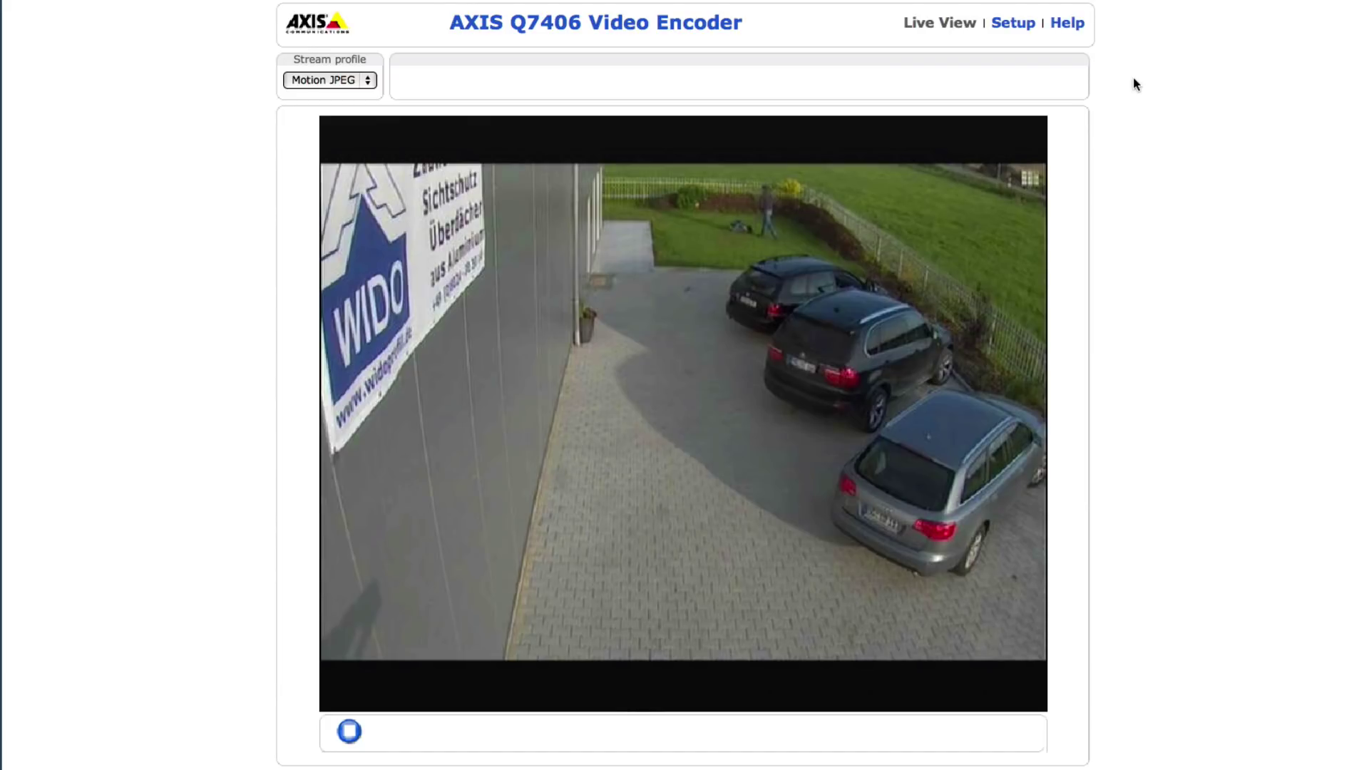
- Launch the IPS Motion configuration from the encoder's Setup > Applications pages and start it
{"action": "left_click", "coordinate": [1016, 26]}
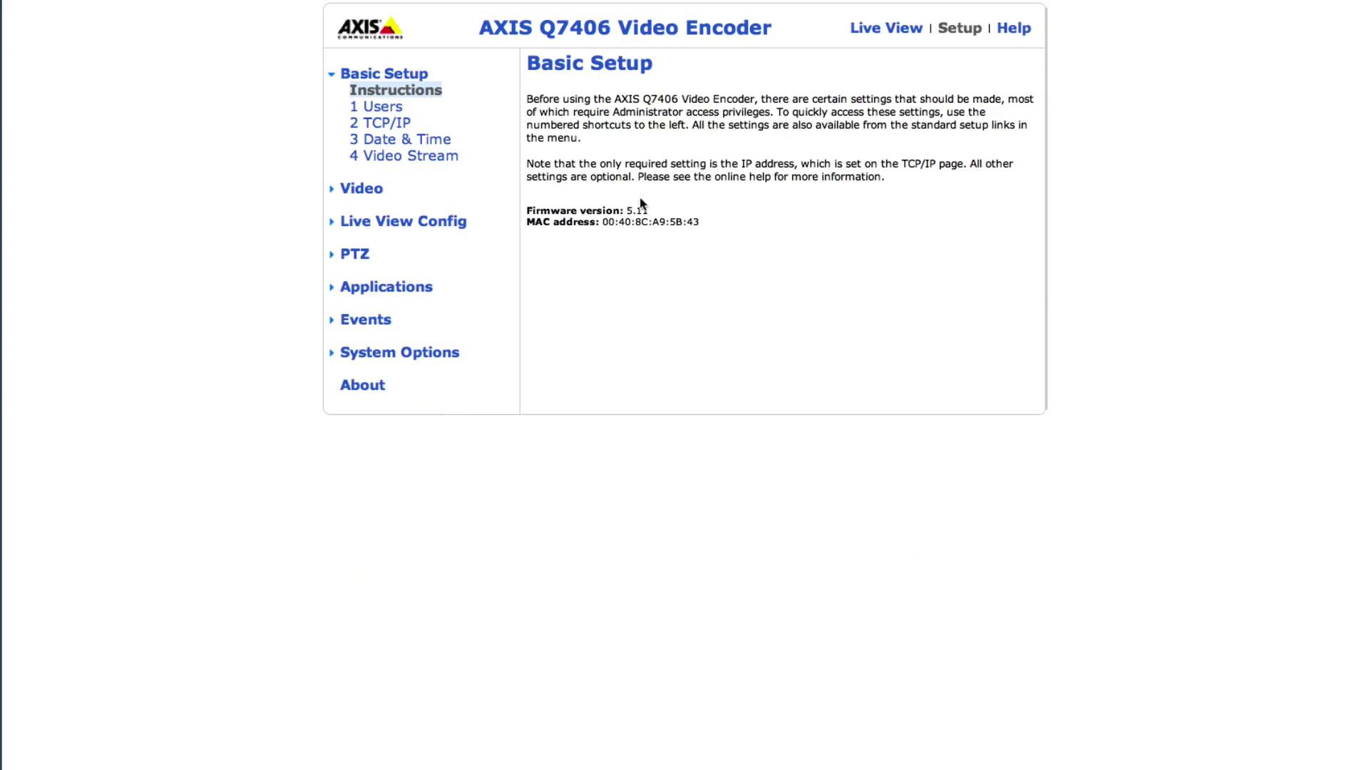
{"action": "left_click", "coordinate": [416, 289]}
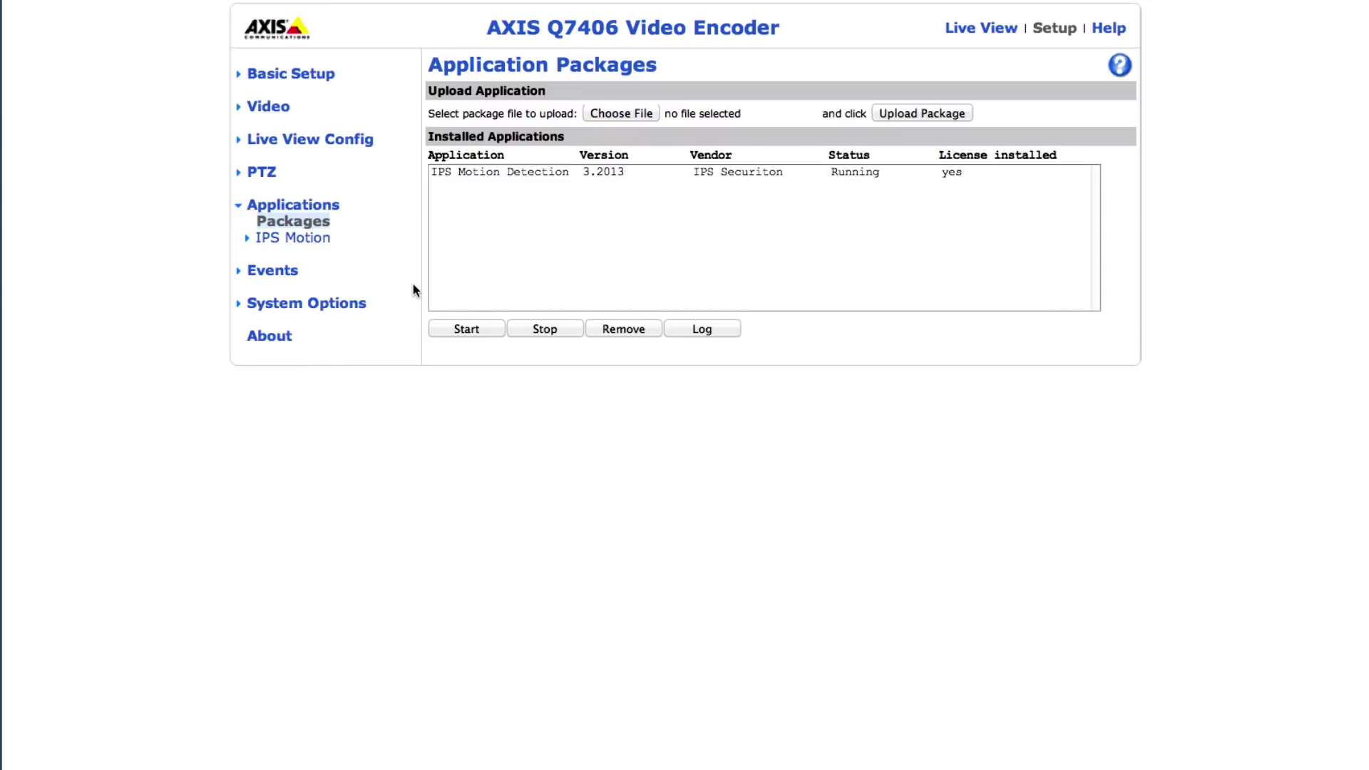
{"action": "left_click", "coordinate": [328, 239]}
{"action": "left_click", "coordinate": [531, 127]}
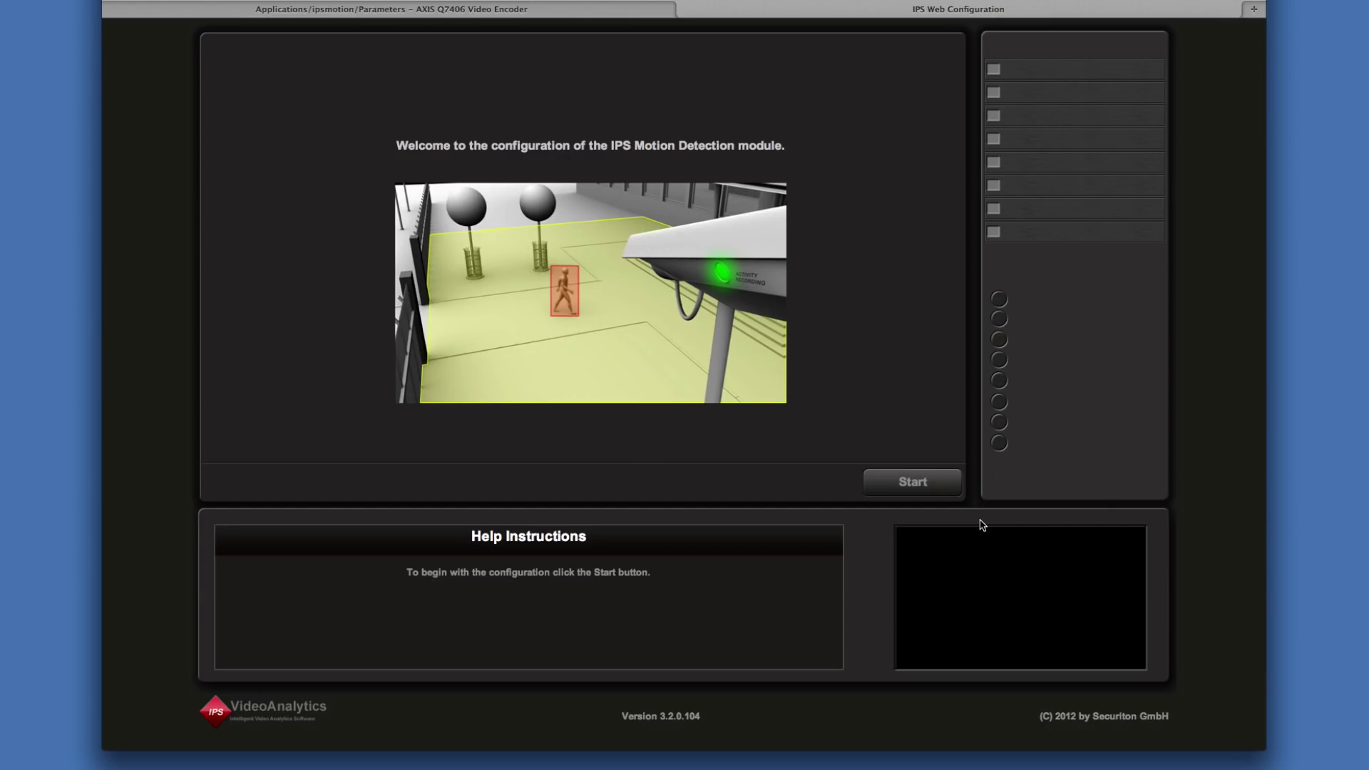
{"action": "left_click", "coordinate": [944, 490]}
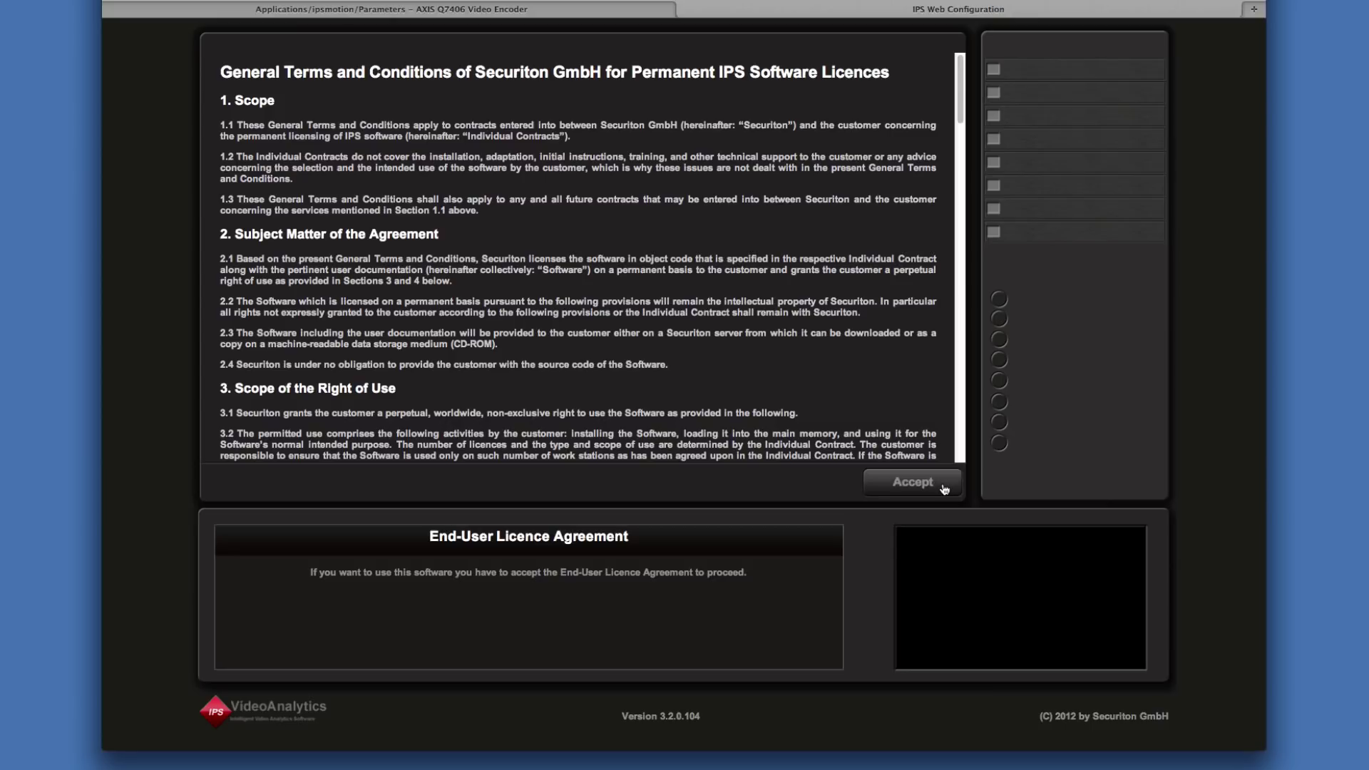
- Accept the End-User Licence Agreement to reach Profile 1's object size step
{"action": "left_click", "coordinate": [944, 490]}
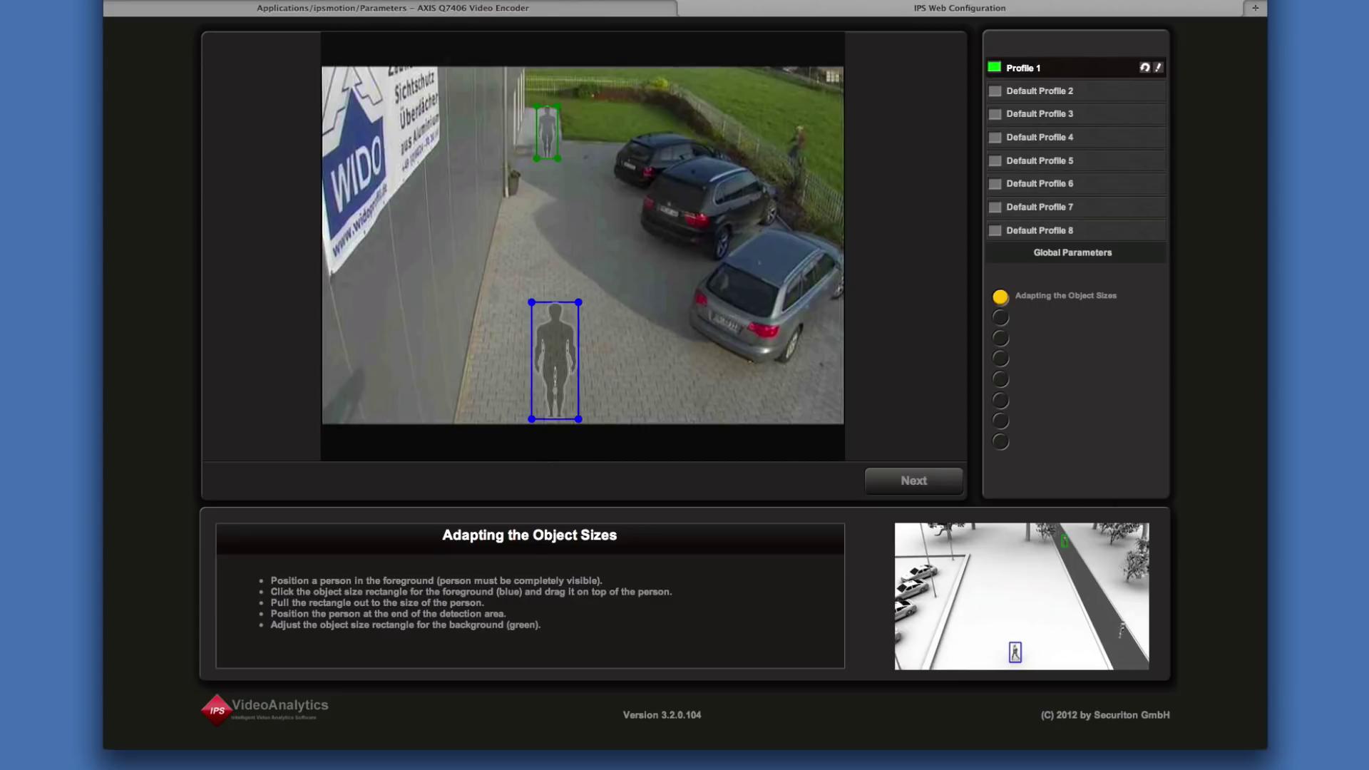
- Rename Profile 1 to 'My Profile 1', then reset it to default values
{"action": "left_click", "coordinate": [1105, 94]}
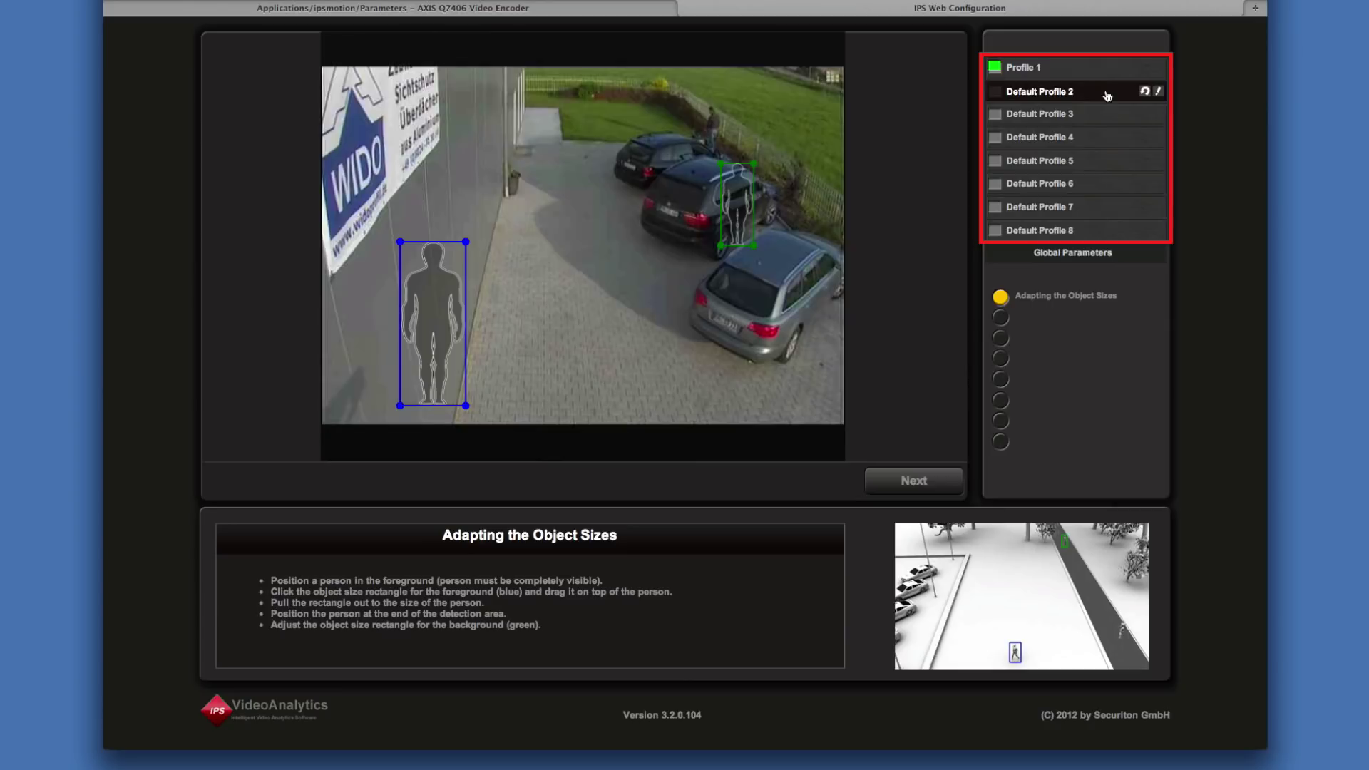
{"action": "left_click", "coordinate": [1126, 70]}
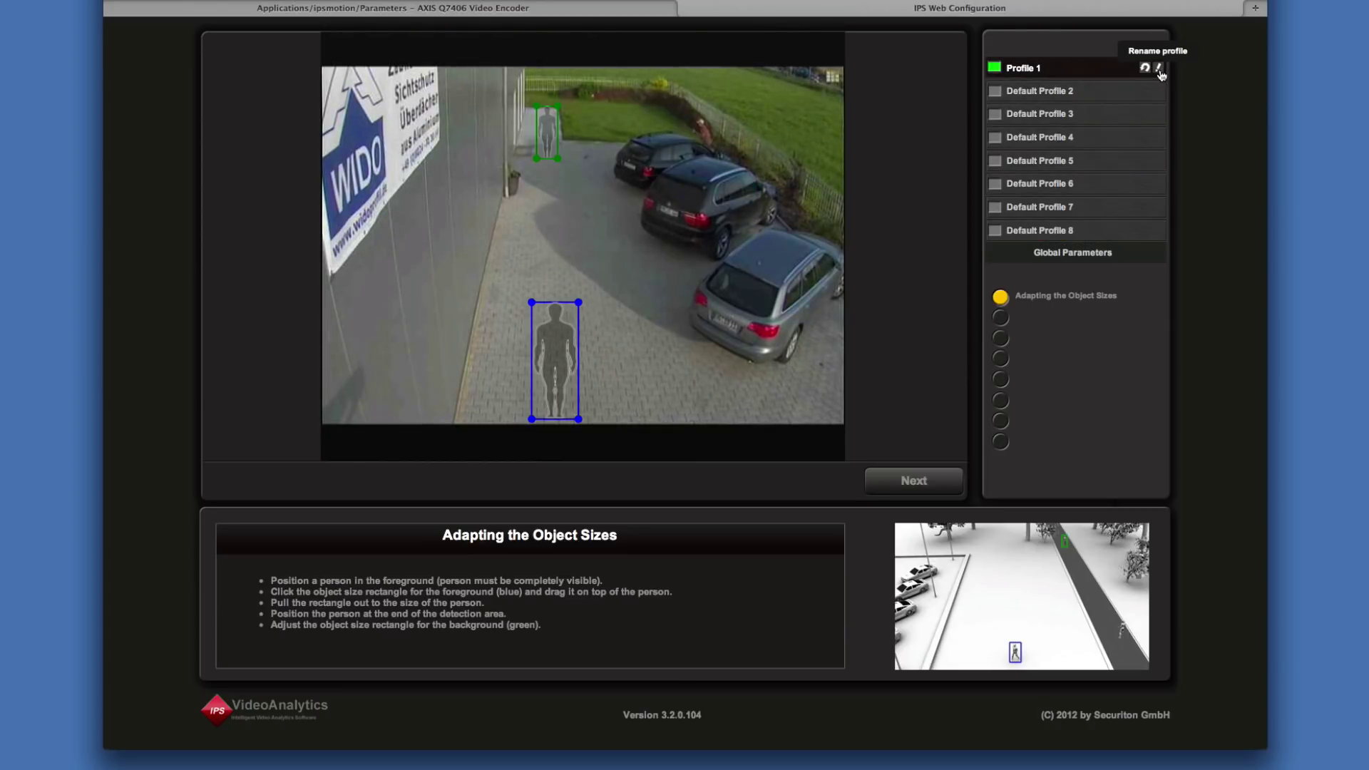
{"action": "left_click", "coordinate": [1159, 68]}
{"action": "key", "text": "Right"}
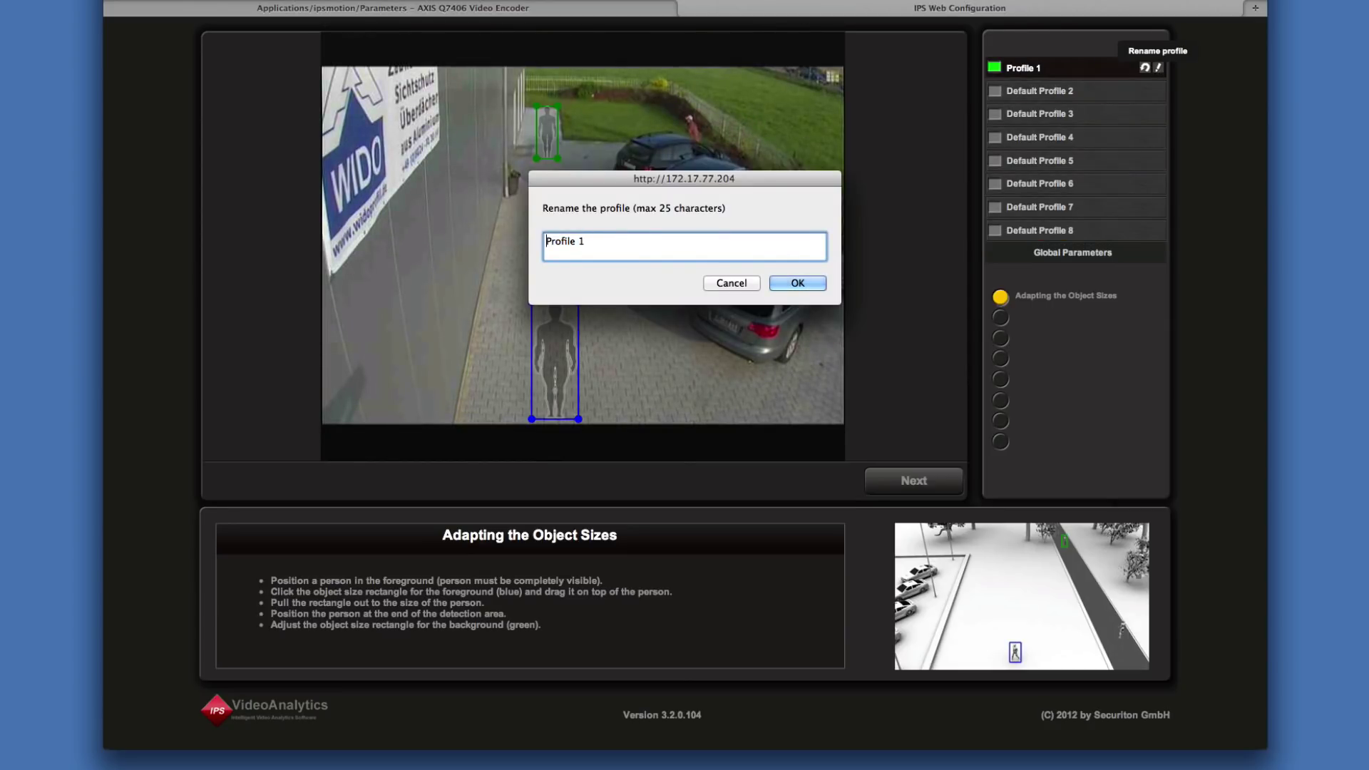
{"action": "type", "text": "My"}
{"action": "left_click", "coordinate": [813, 284]}
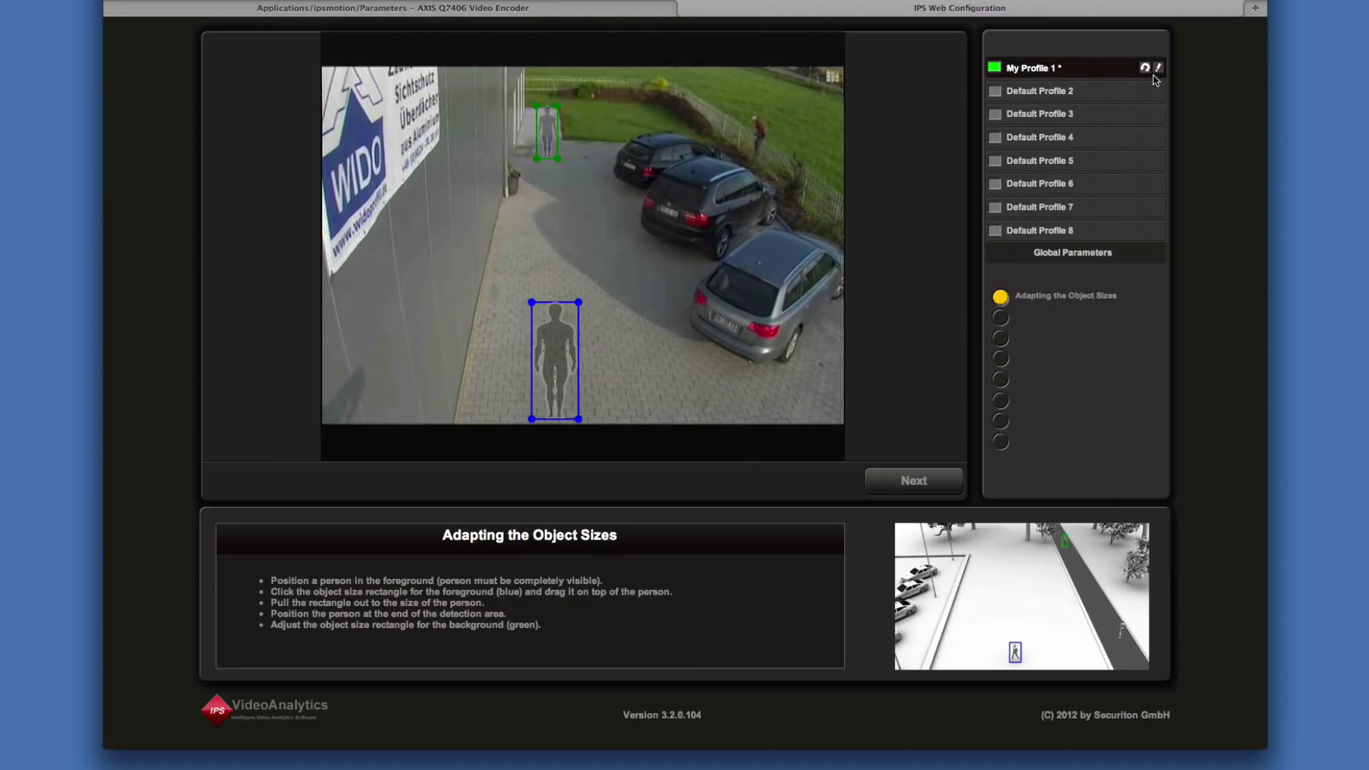
{"action": "left_click", "coordinate": [1145, 69]}
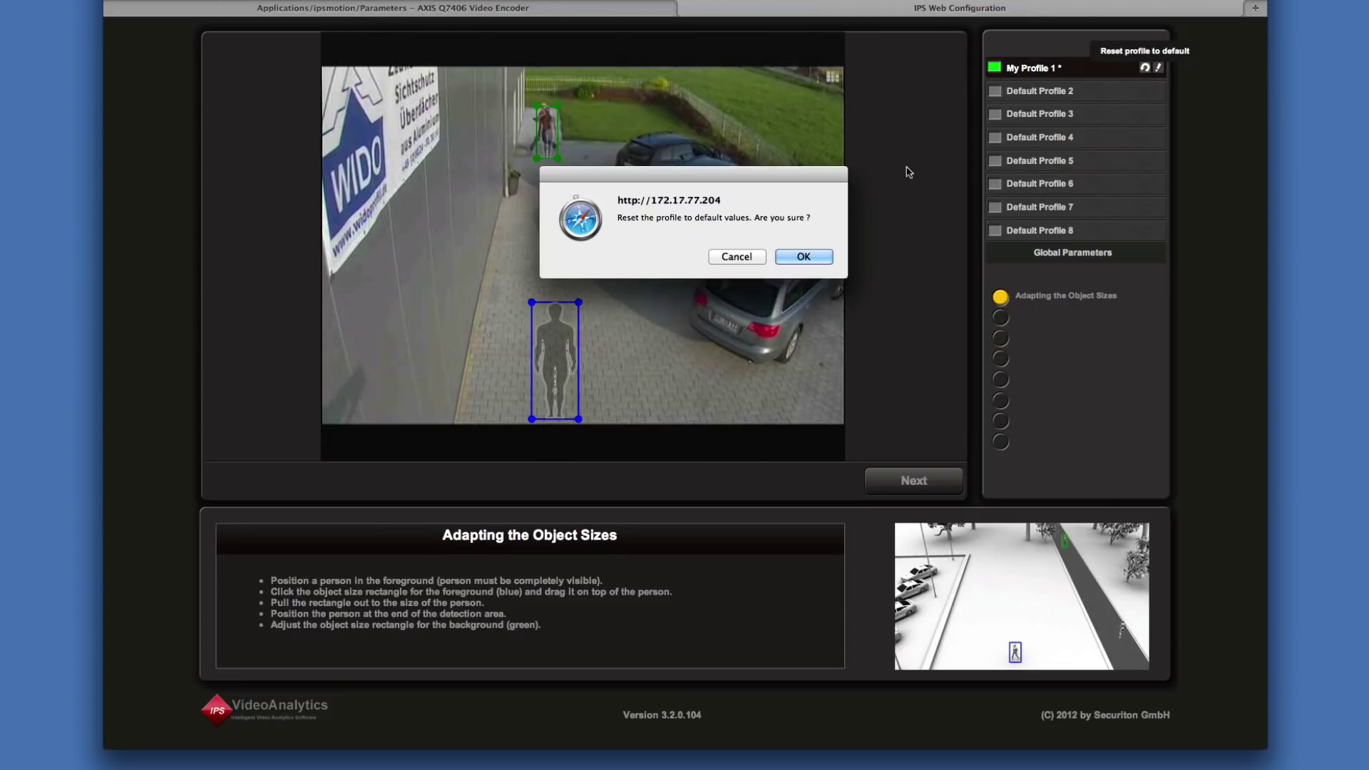
{"action": "left_click", "coordinate": [802, 258]}
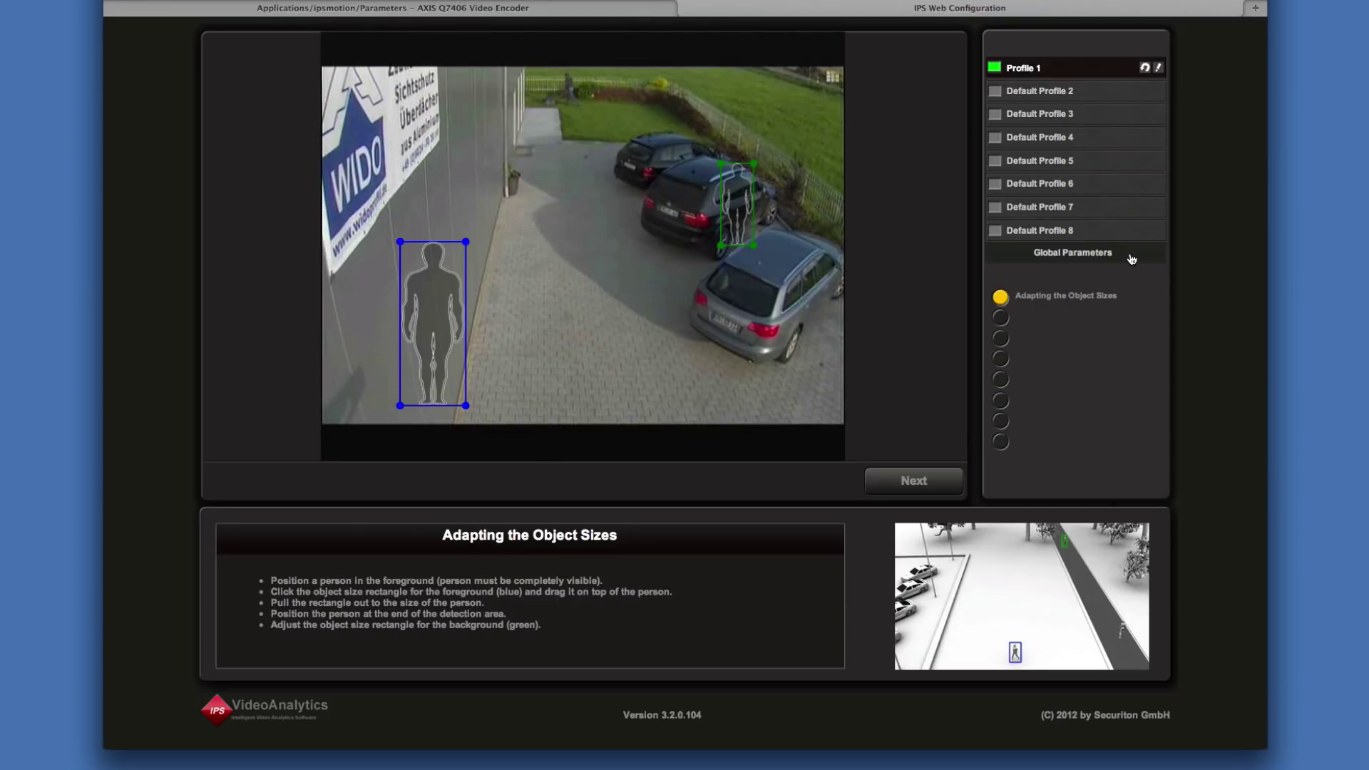
- Open Global Parameters and save Profile 1's configuration to the camera
{"action": "left_click", "coordinate": [1132, 259]}
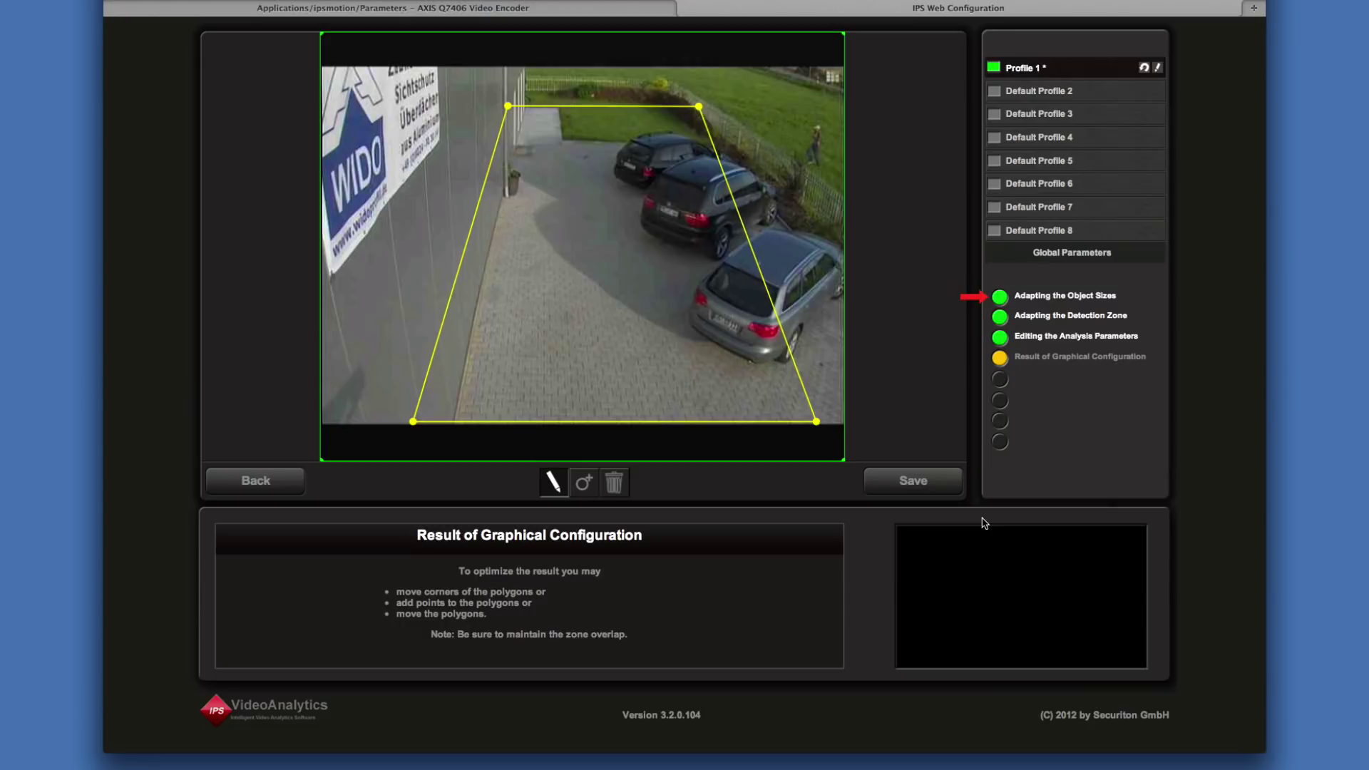
{"action": "left_click", "coordinate": [941, 491]}
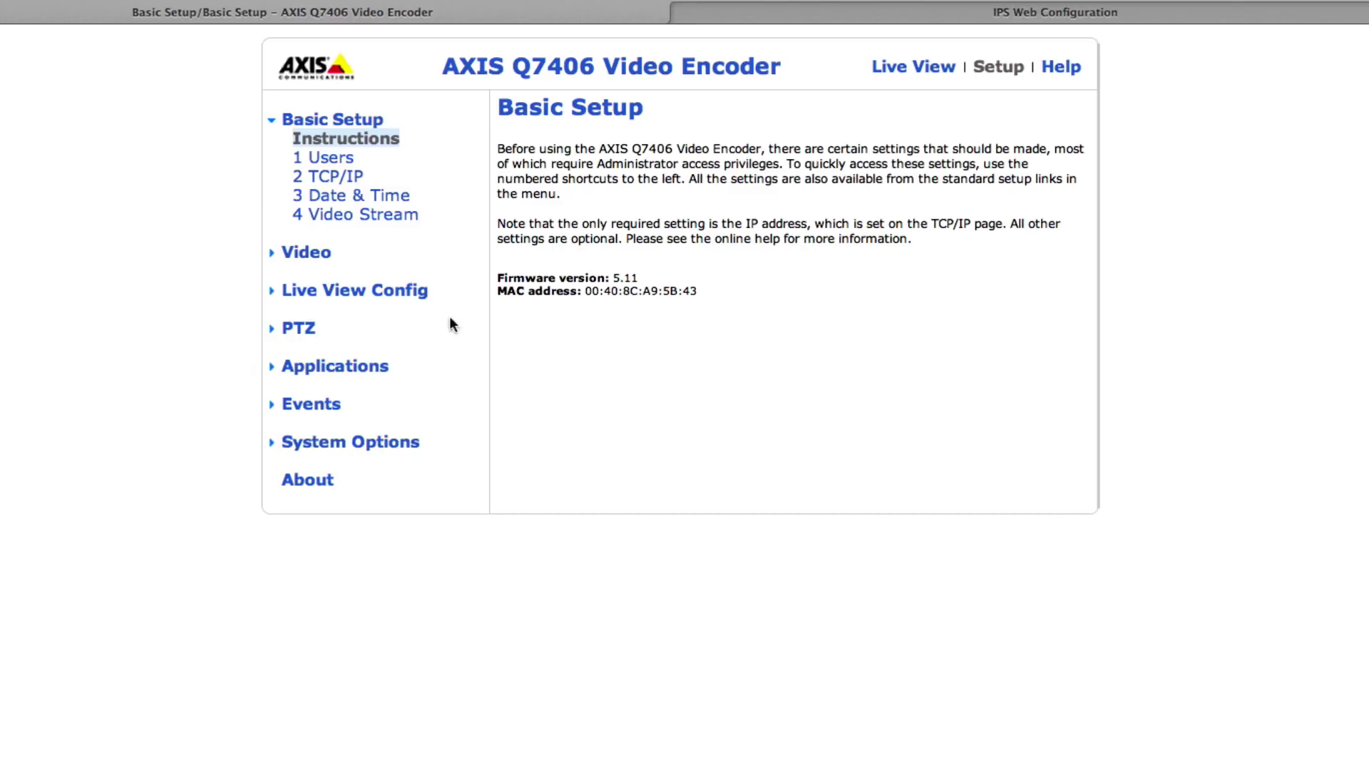
- Relaunch the IPS Motion configuration from the encoder's Applications settings
{"action": "left_click", "coordinate": [365, 371]}
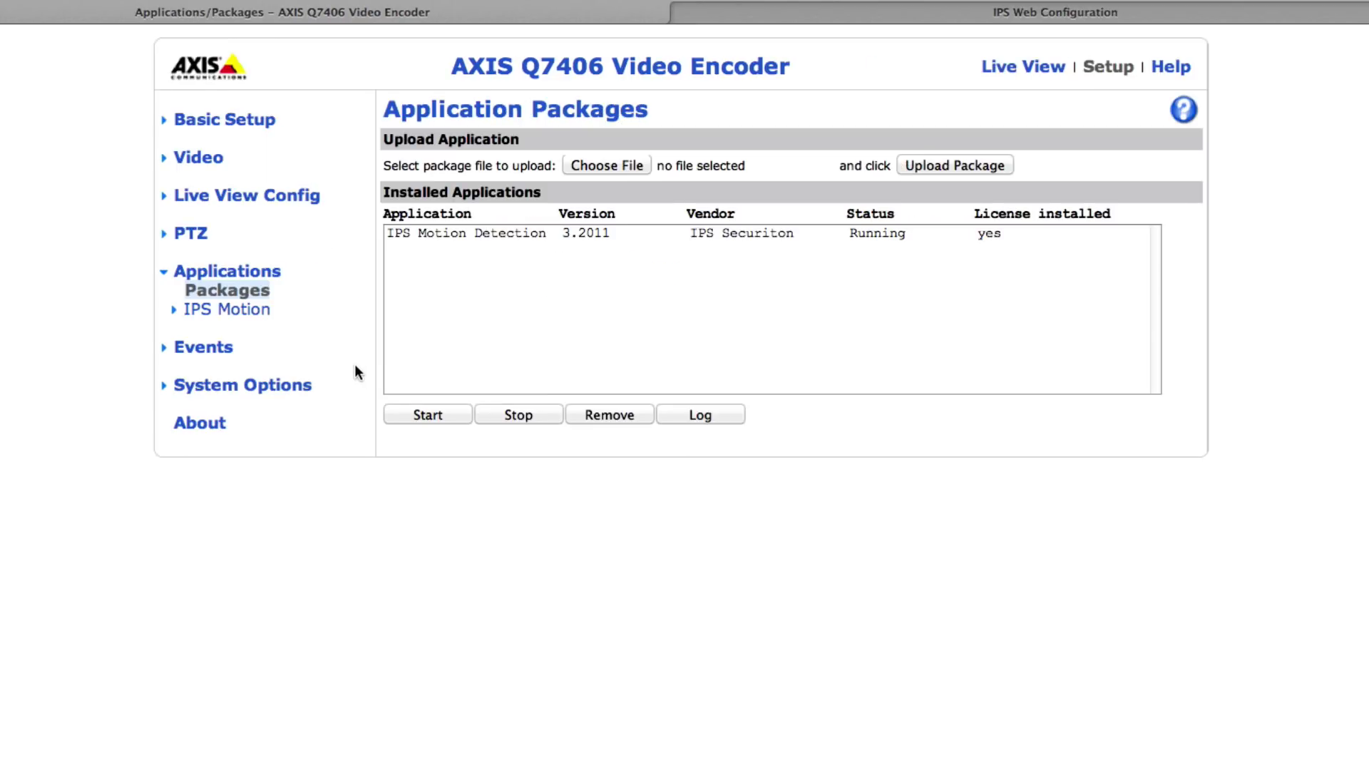
{"action": "left_click", "coordinate": [263, 311]}
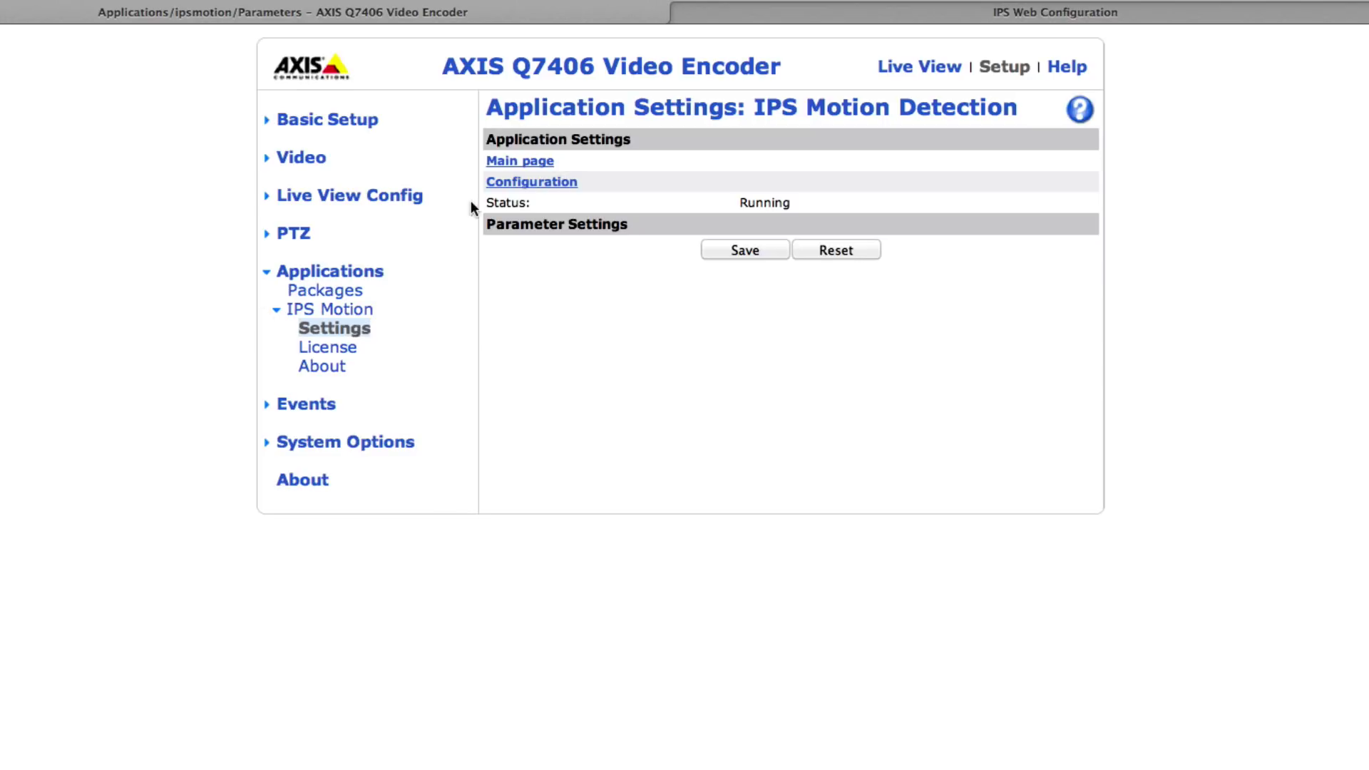
{"action": "left_click", "coordinate": [516, 187]}
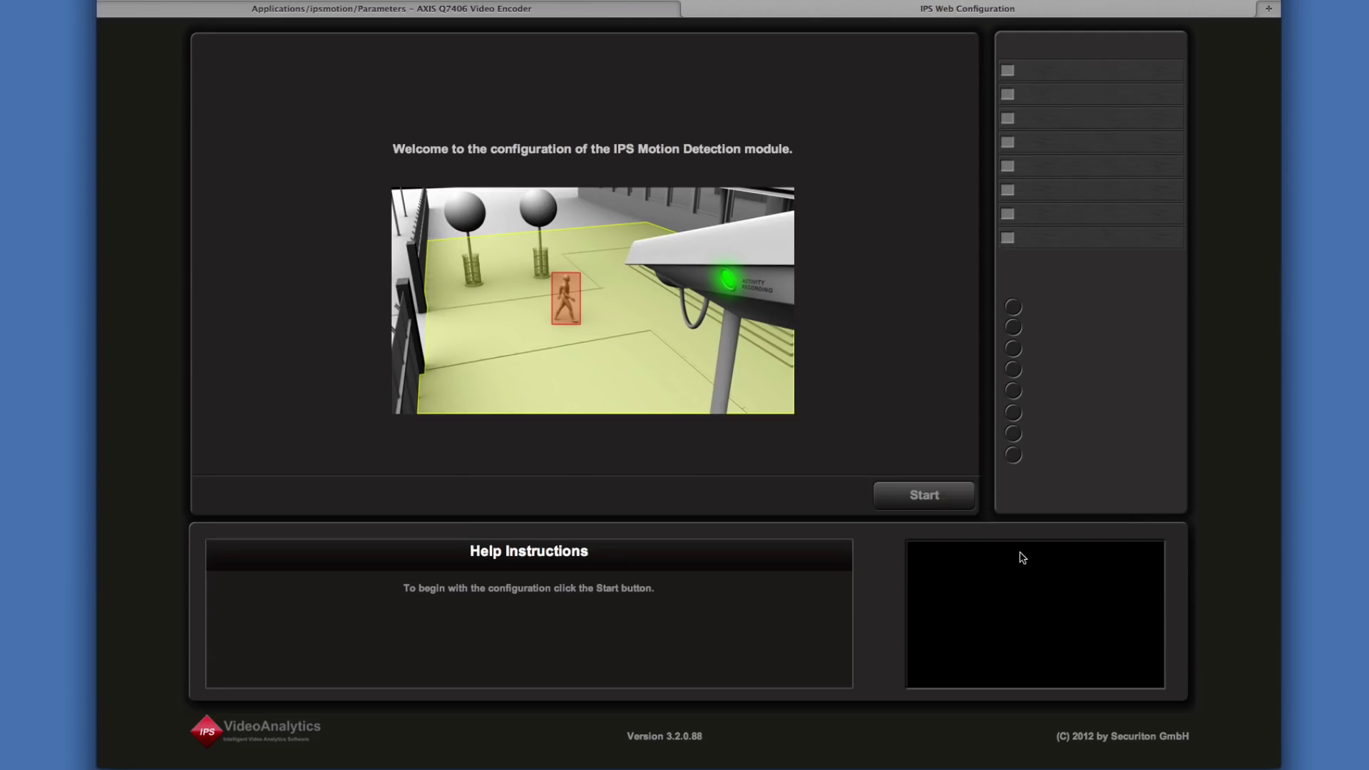
- Fit the blue foreground box to the nearby person and the green box to the distant walker
{"action": "left_click", "coordinate": [957, 501]}
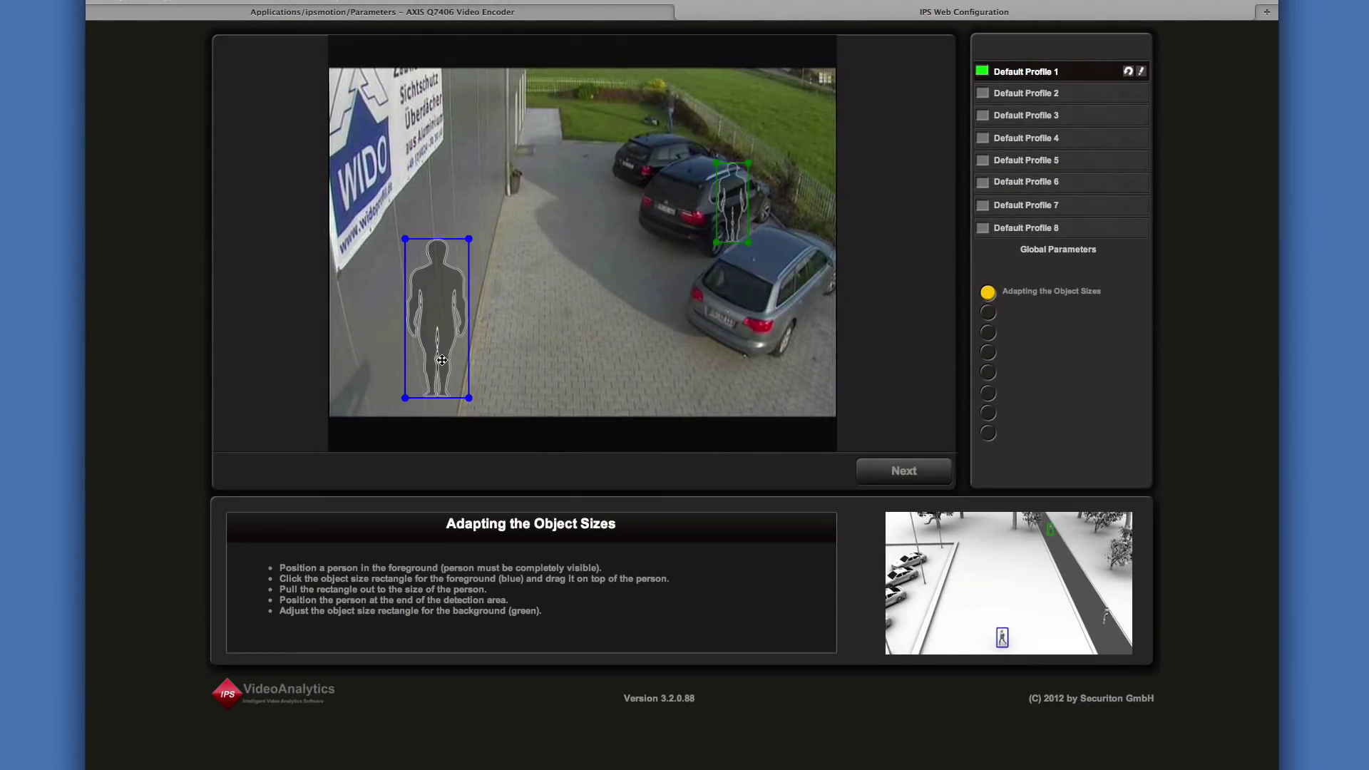
{"action": "left_click_drag", "start_coordinate": [442, 360], "coordinate": [597, 378]}
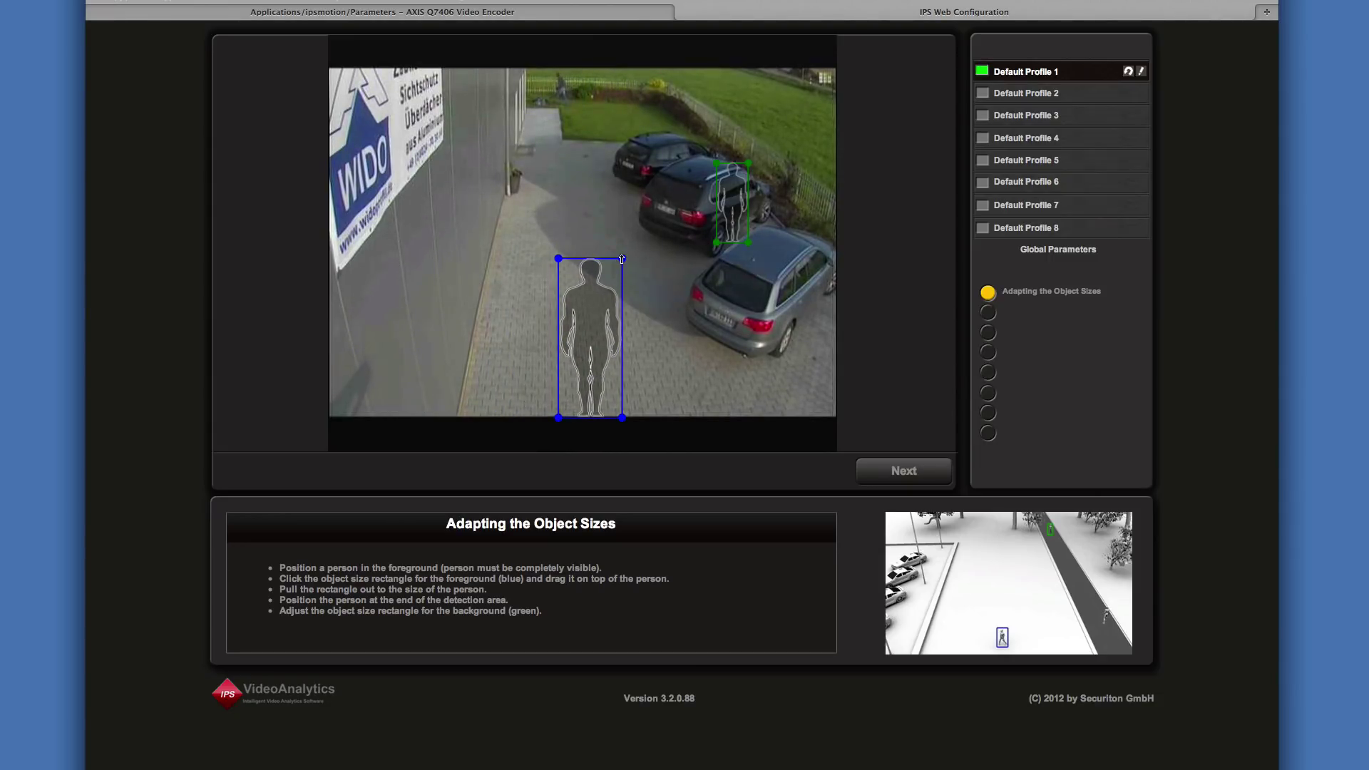
{"action": "left_click_drag", "start_coordinate": [622, 259], "coordinate": [618, 286]}
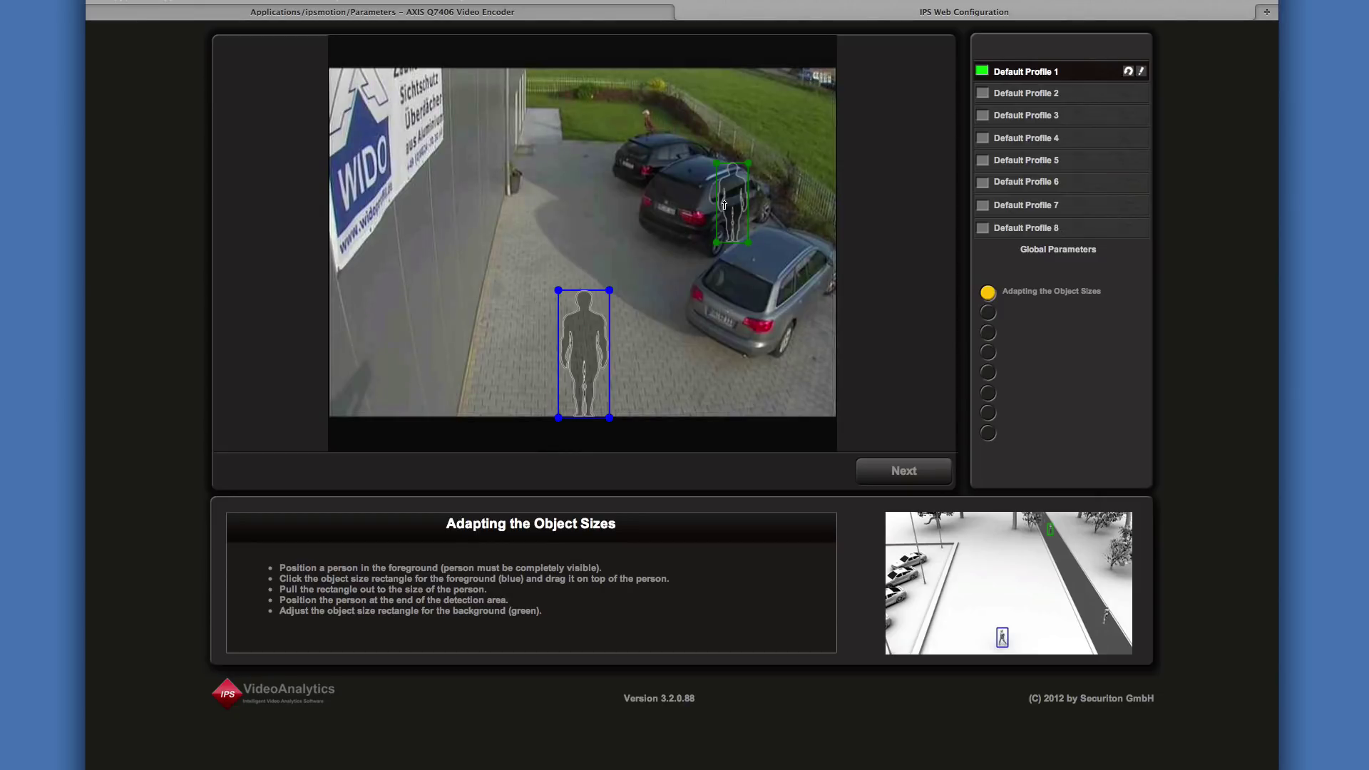
{"action": "left_click_drag", "start_coordinate": [724, 205], "coordinate": [592, 107]}
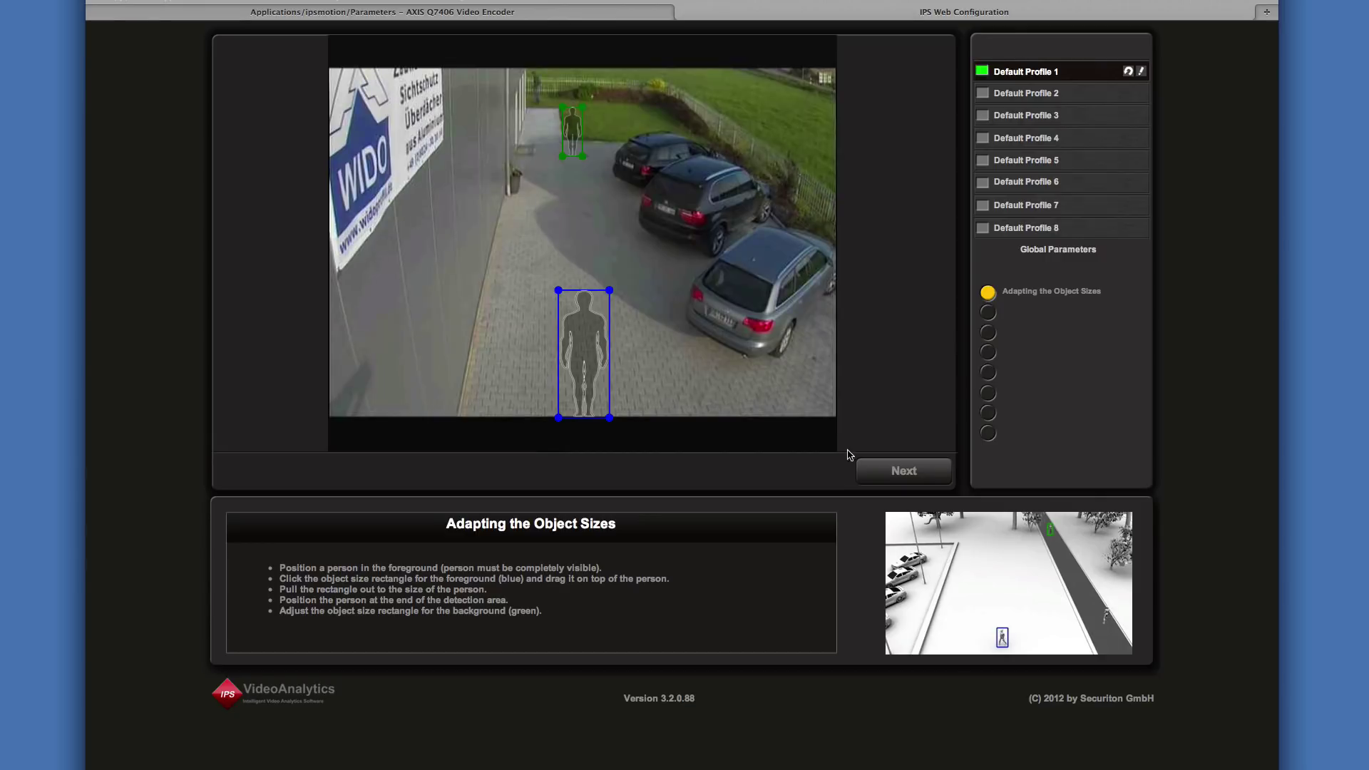
{"action": "left_click", "coordinate": [880, 468]}
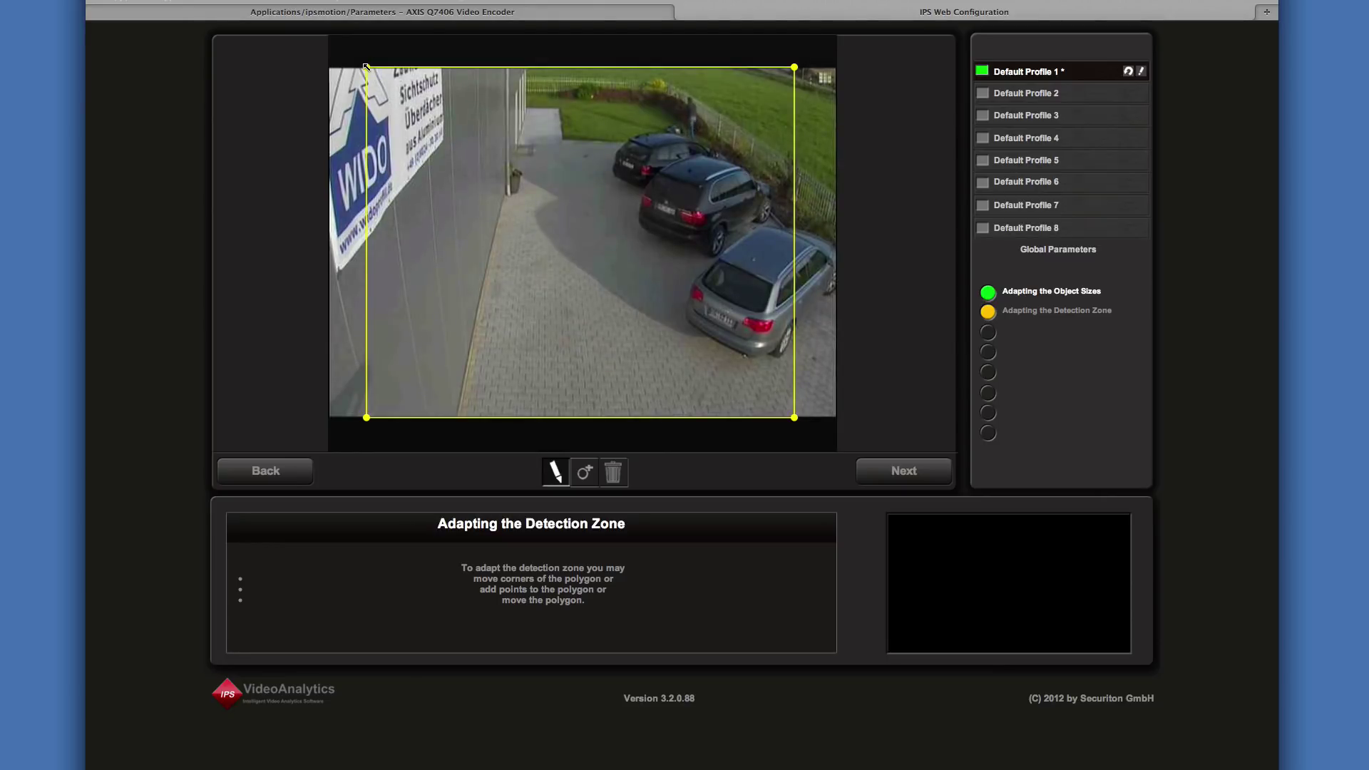
- Reshape the zone into a five-cornered polygon between the building wall and fence, adding a right-edge vertex
{"action": "left_click_drag", "start_coordinate": [366, 67], "coordinate": [528, 107]}
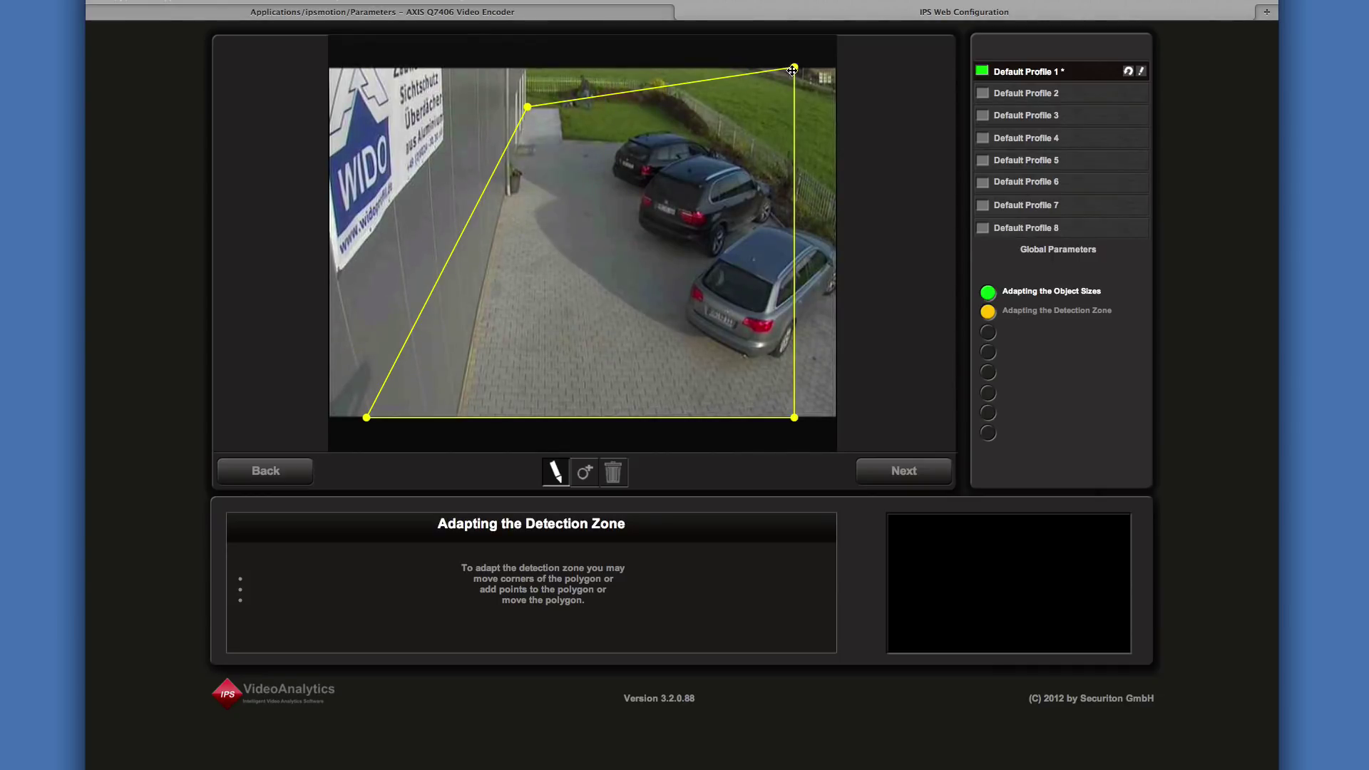
{"action": "left_click_drag", "start_coordinate": [794, 67], "coordinate": [675, 109]}
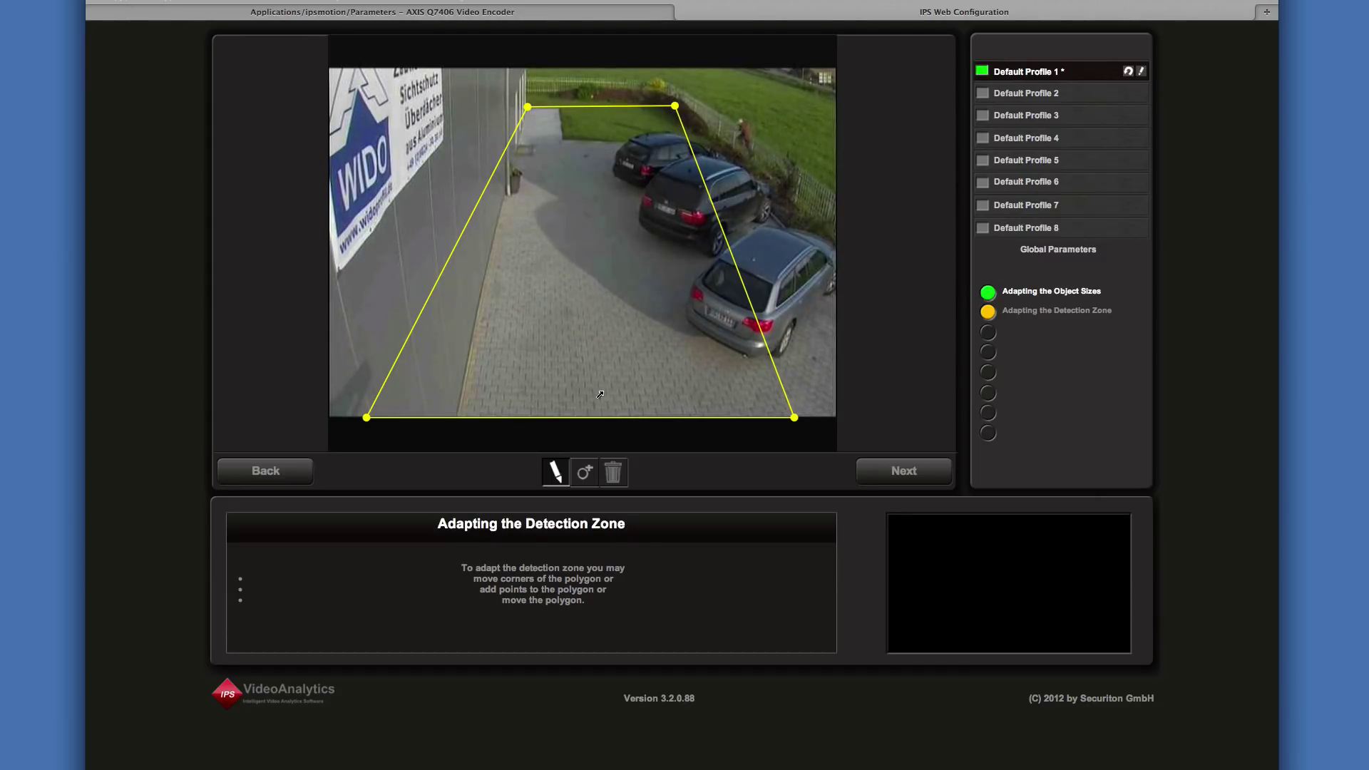
{"action": "left_click", "coordinate": [586, 472]}
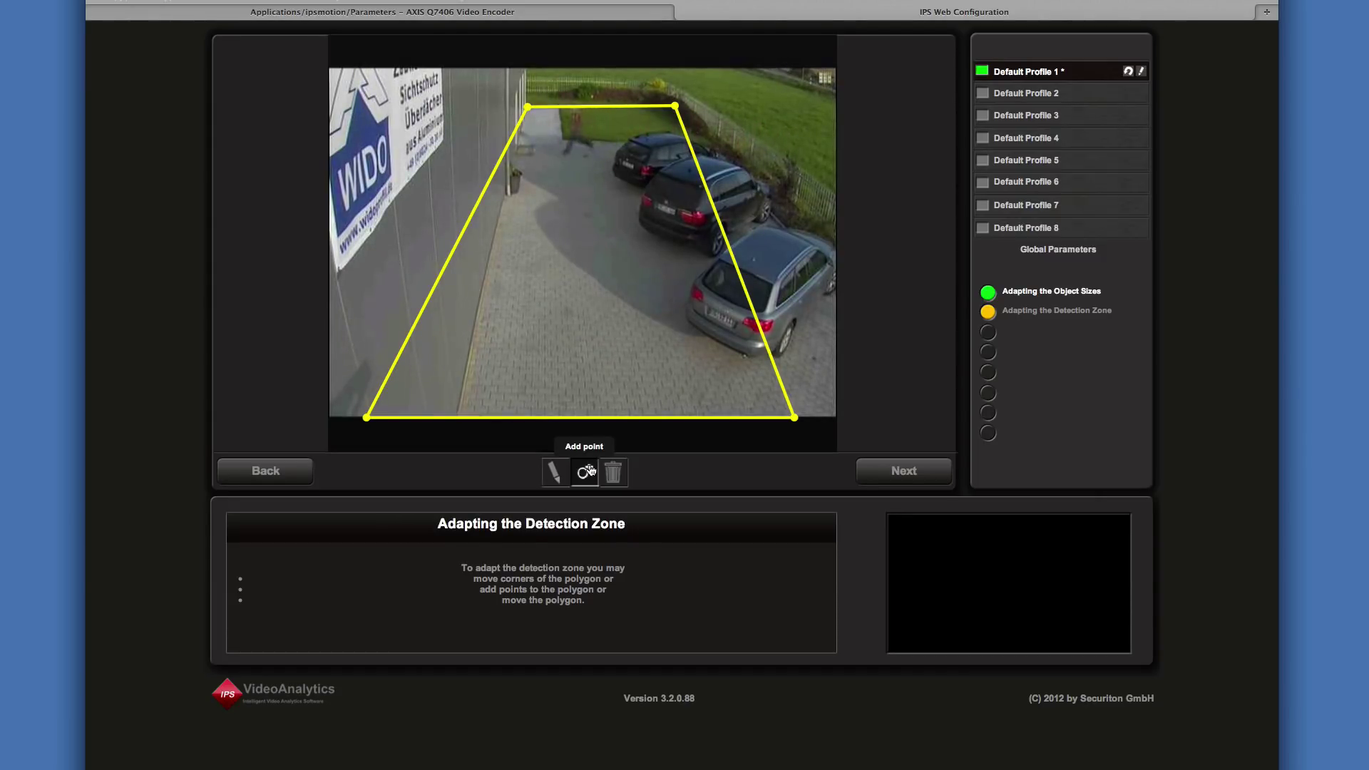
{"action": "left_click", "coordinate": [778, 377]}
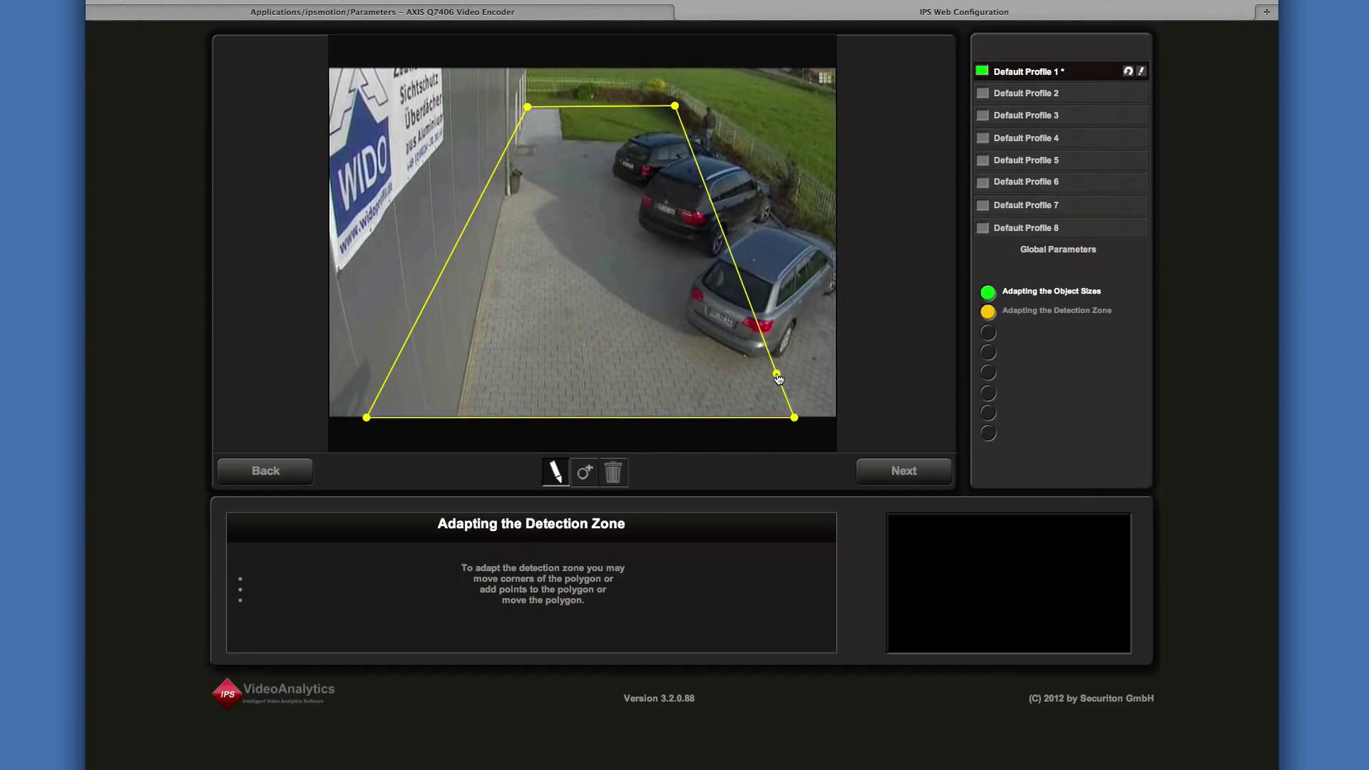
{"action": "left_click_drag", "start_coordinate": [778, 377], "coordinate": [834, 243]}
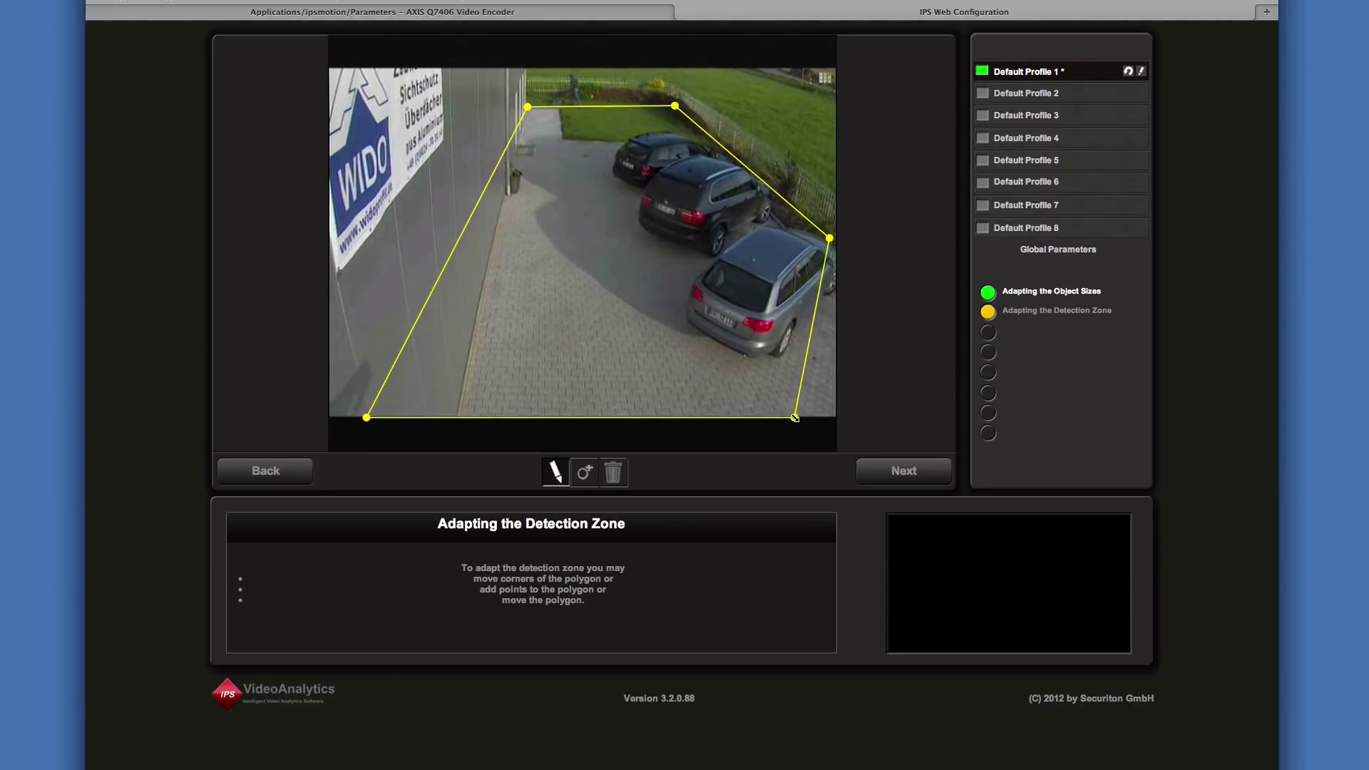
{"action": "left_click_drag", "start_coordinate": [795, 418], "coordinate": [831, 416]}
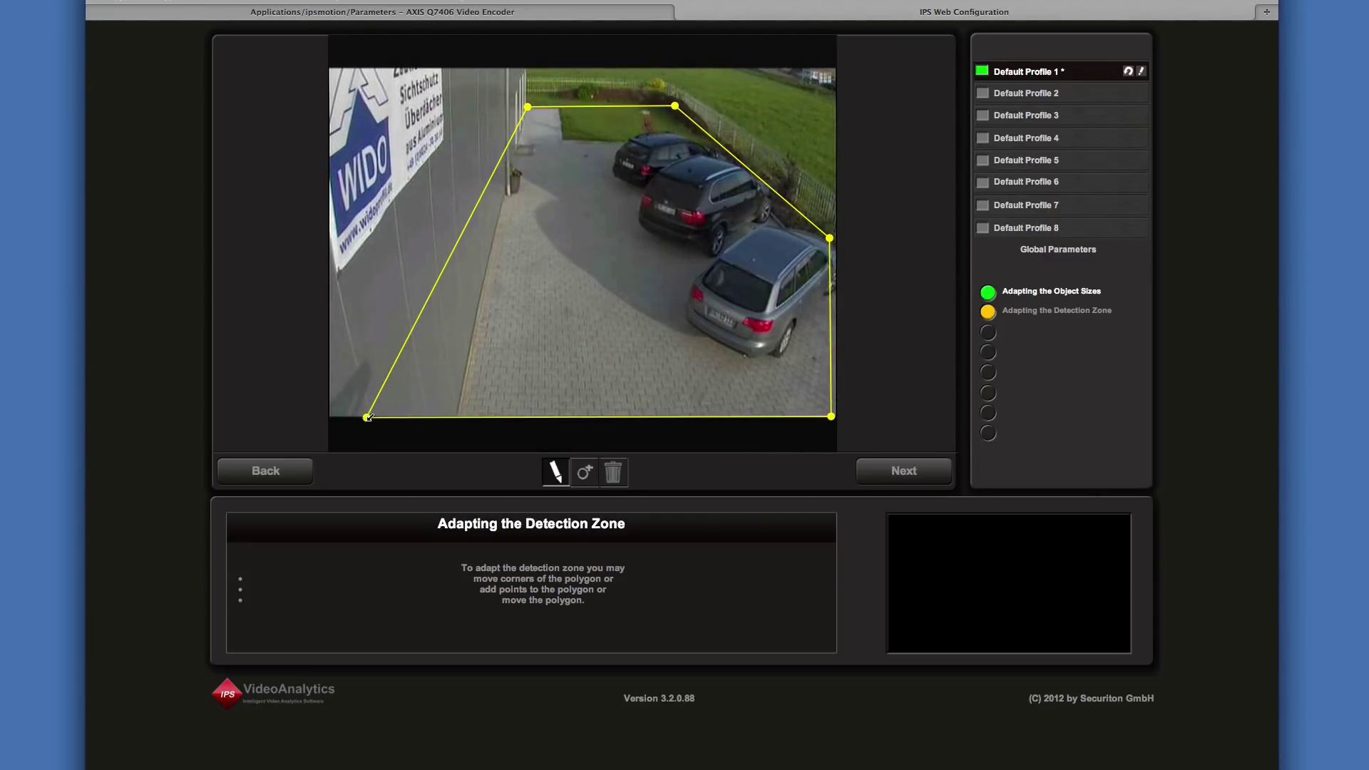
{"action": "left_click_drag", "start_coordinate": [369, 418], "coordinate": [429, 416]}
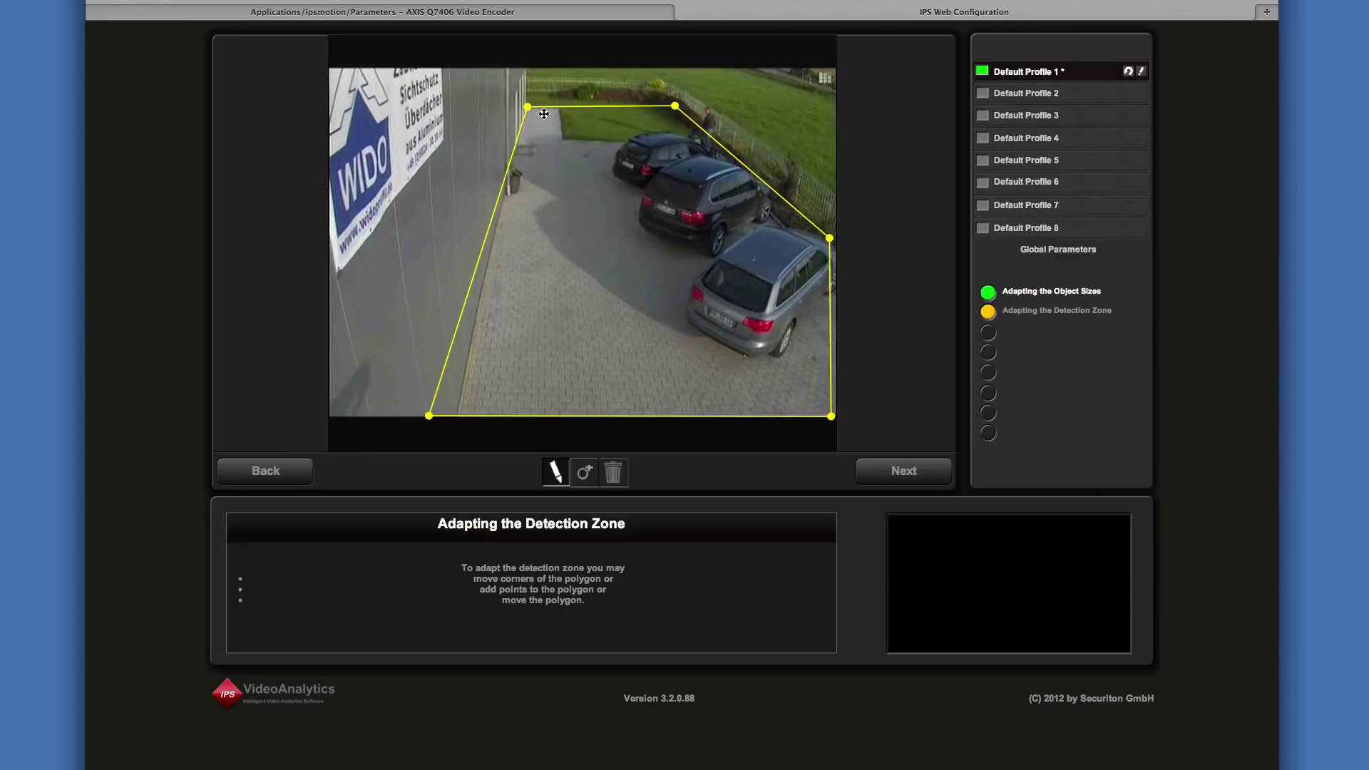
{"action": "left_click_drag", "start_coordinate": [528, 107], "coordinate": [517, 100]}
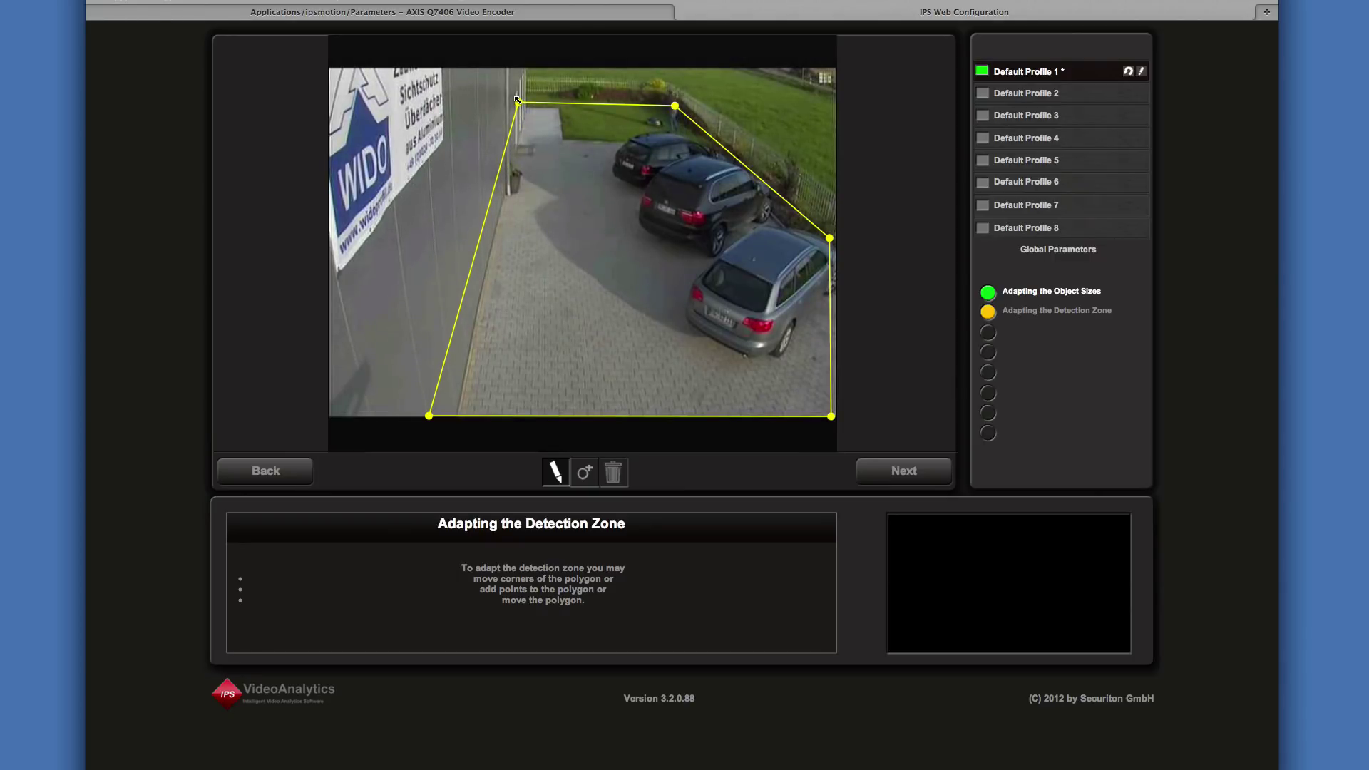
- Set Sensitivity Level to medium and the switch-off delay to 5 seconds
{"action": "left_click", "coordinate": [878, 474]}
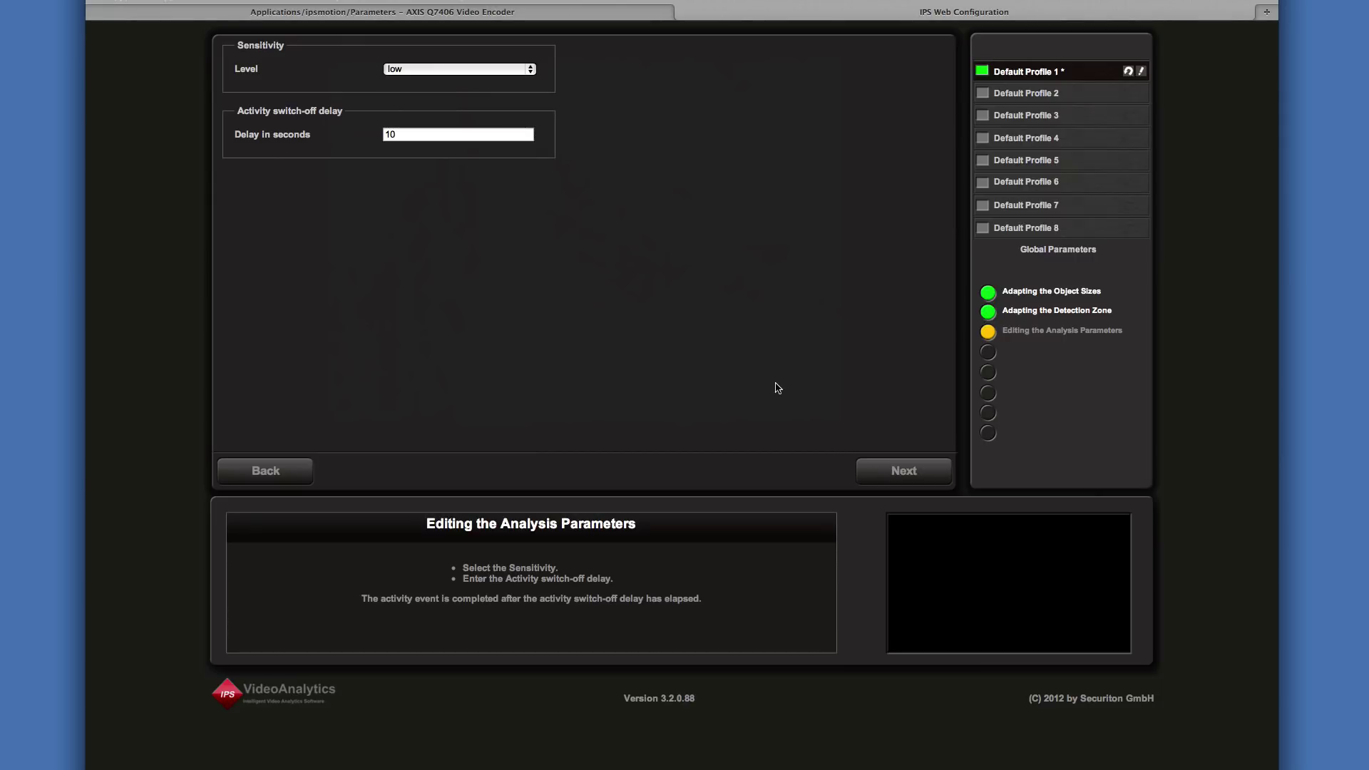
{"action": "left_click", "coordinate": [469, 70]}
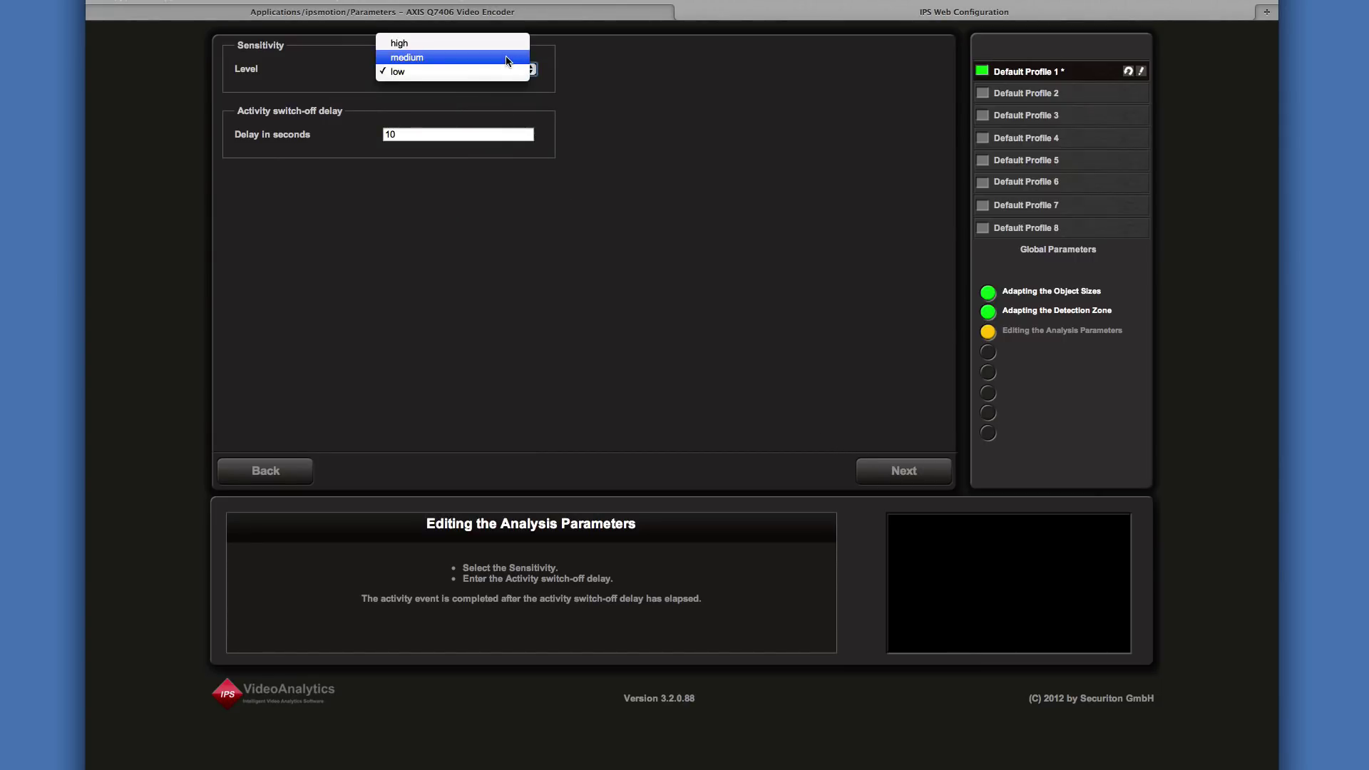
{"action": "left_click", "coordinate": [508, 59]}
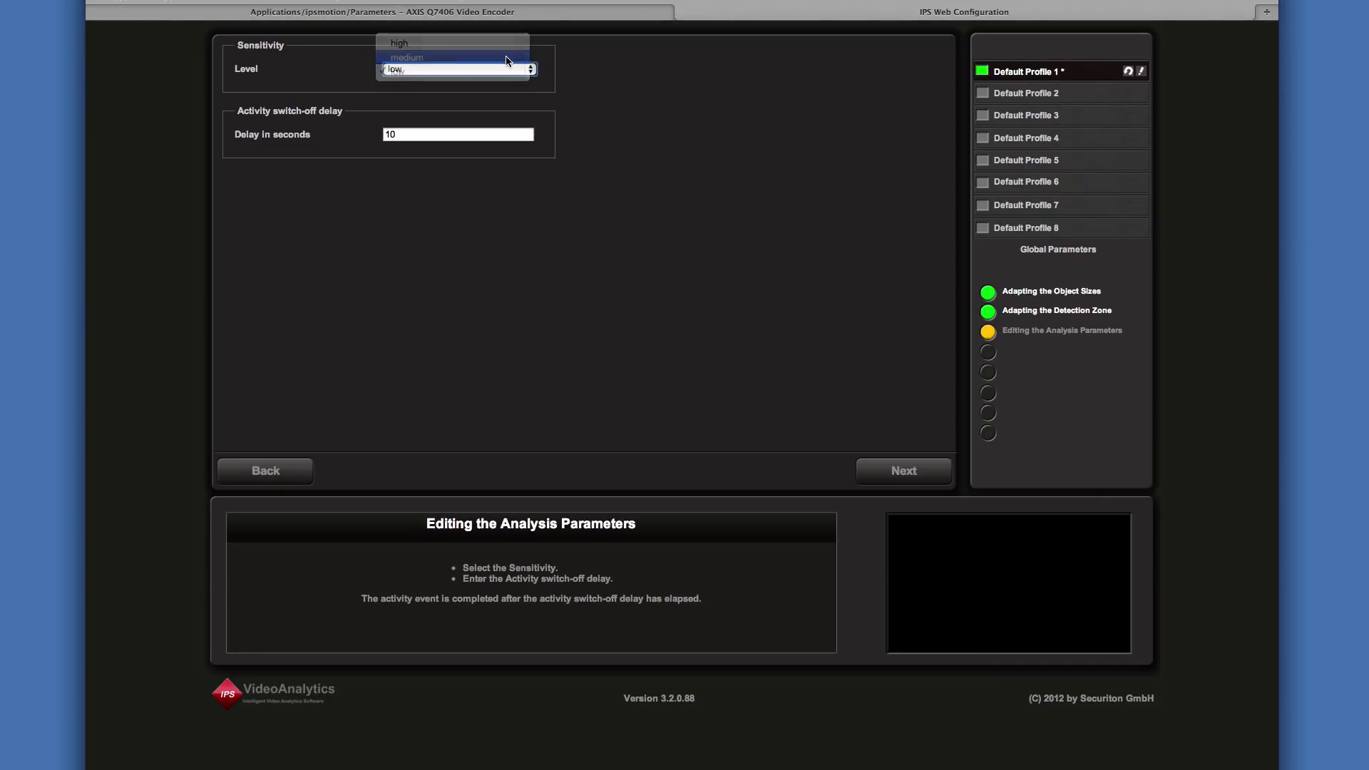
{"action": "left_click", "coordinate": [491, 133]}
{"action": "key", "text": "BackSpace"}
{"action": "key", "text": "BackSpace"}
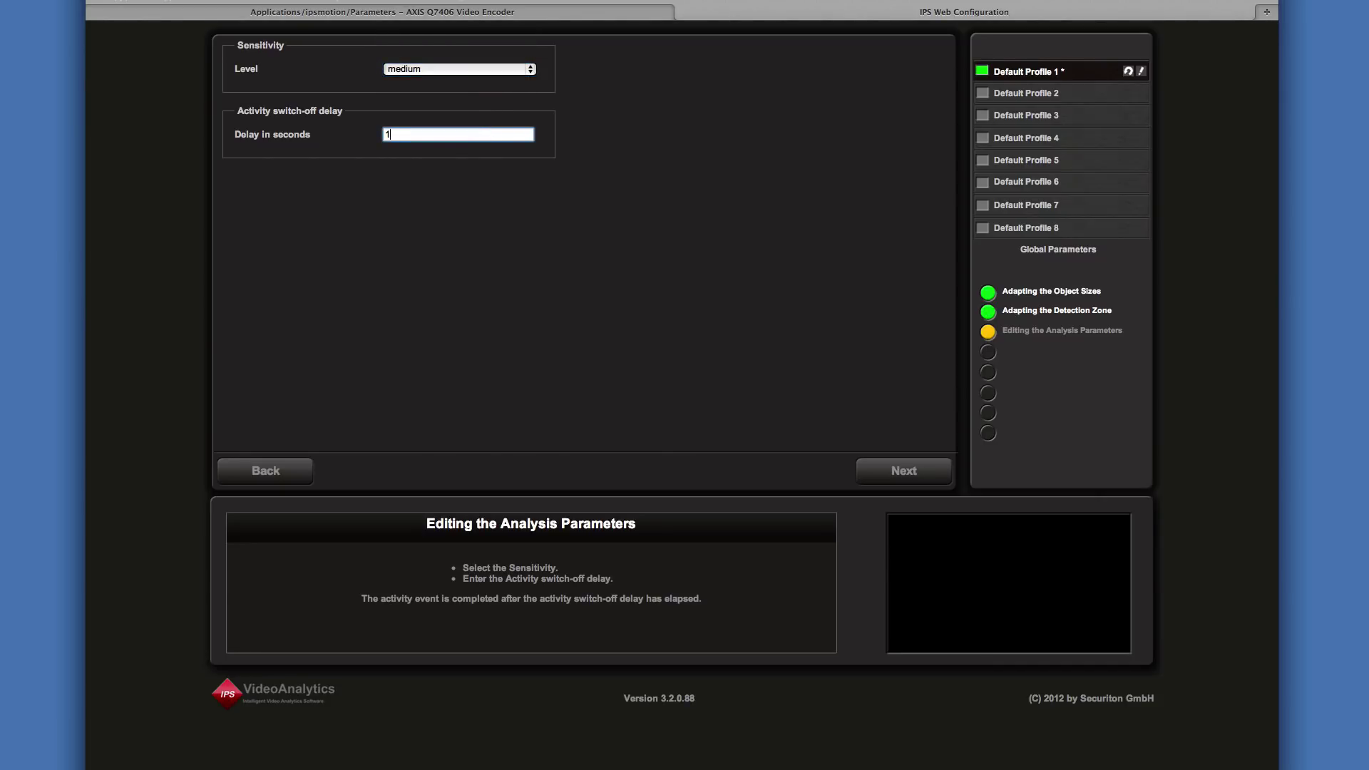
{"action": "type", "text": "5"}
- Review the Result of Graphical Configuration and save the profile to the camera
{"action": "left_click", "coordinate": [925, 473]}
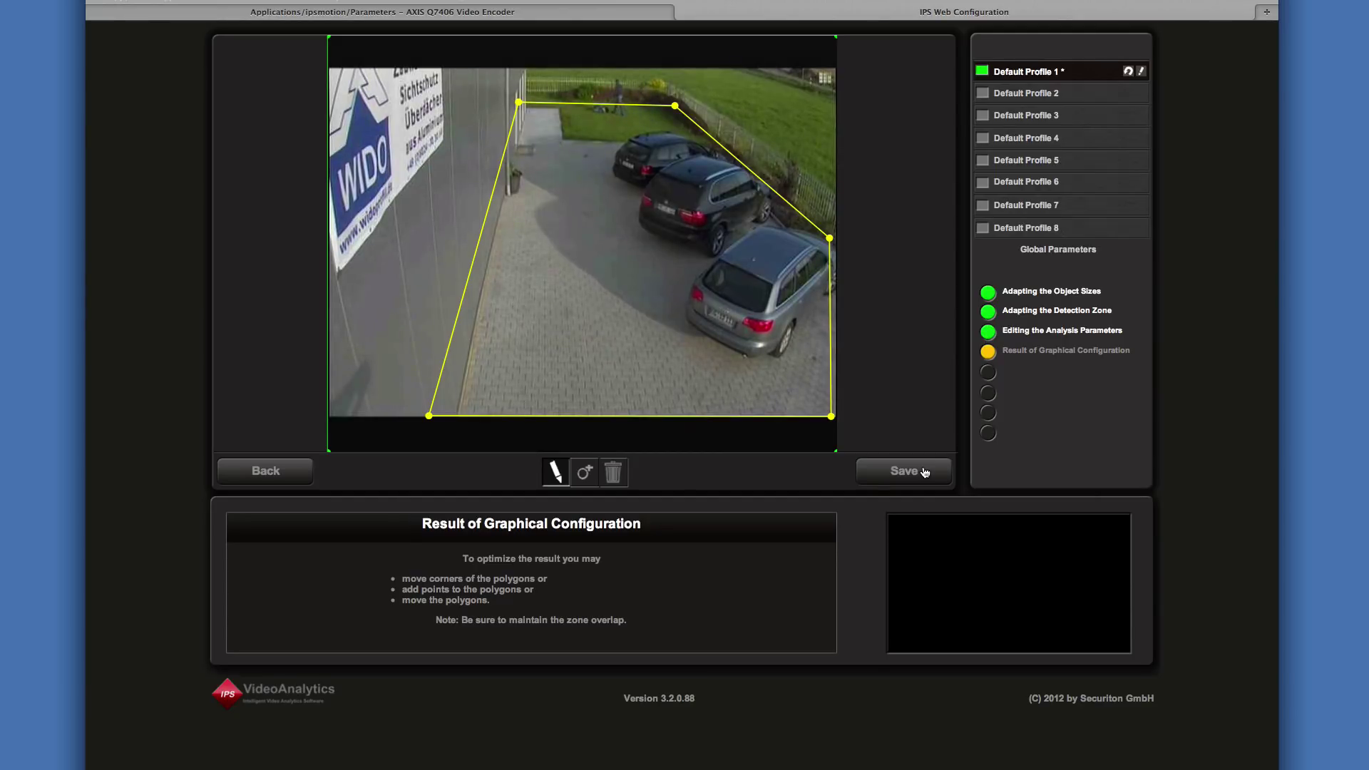
{"action": "left_click", "coordinate": [925, 473]}
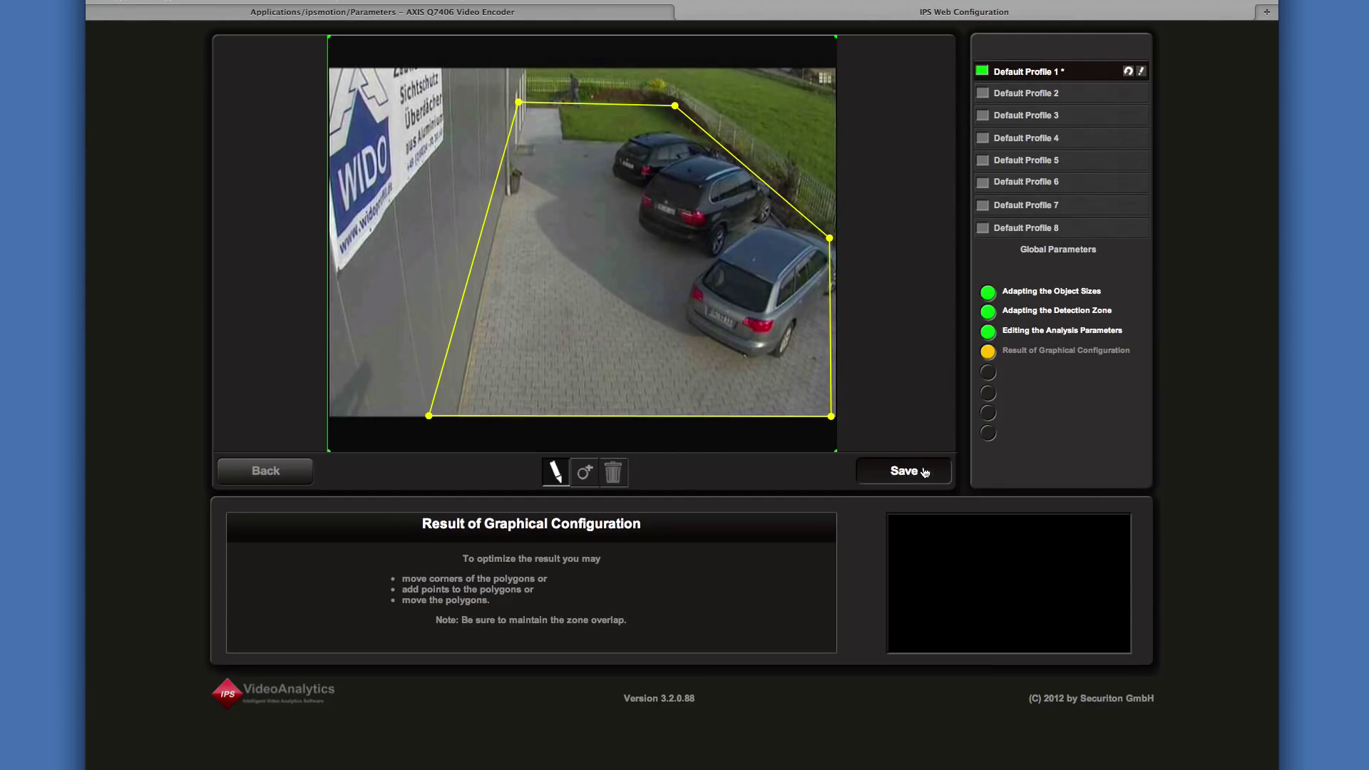